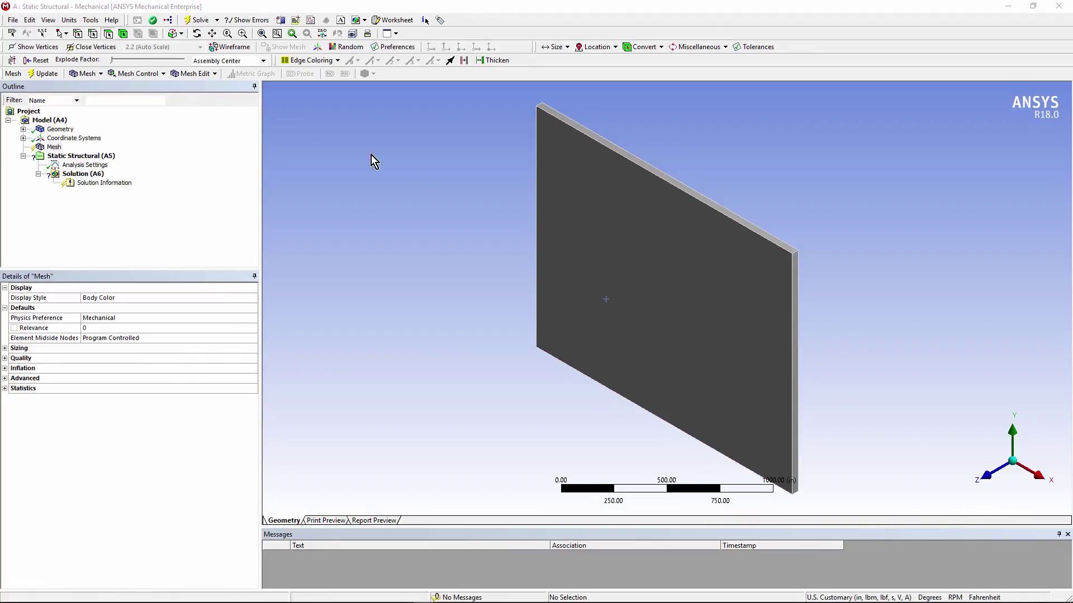
Insert a mesh Method control under Mesh scoped to the plate body
left_click(55, 148)
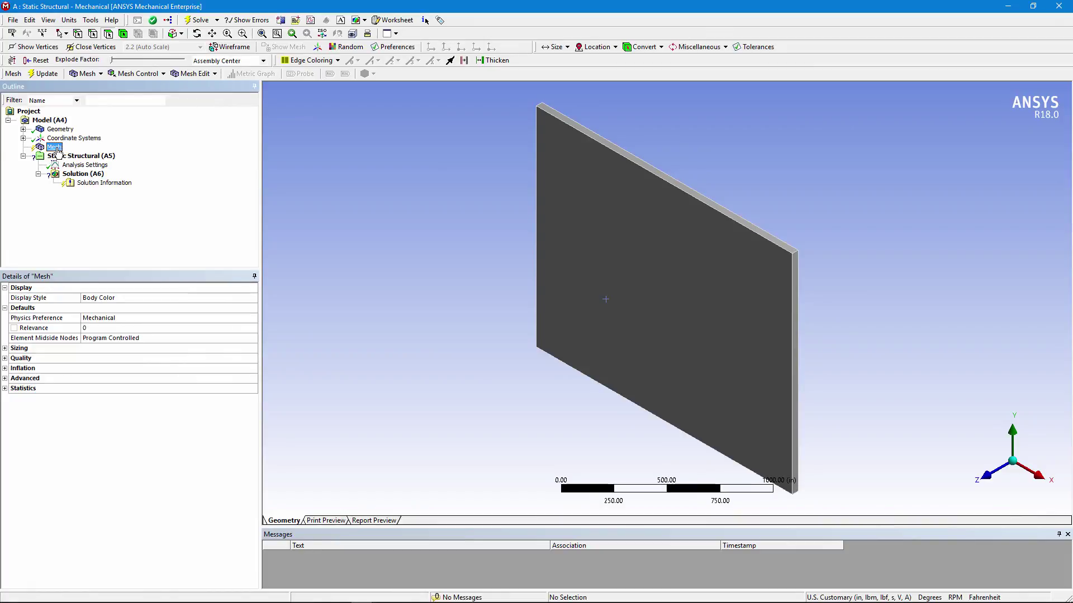
right_click(59, 149)
mouse_move(134, 161)
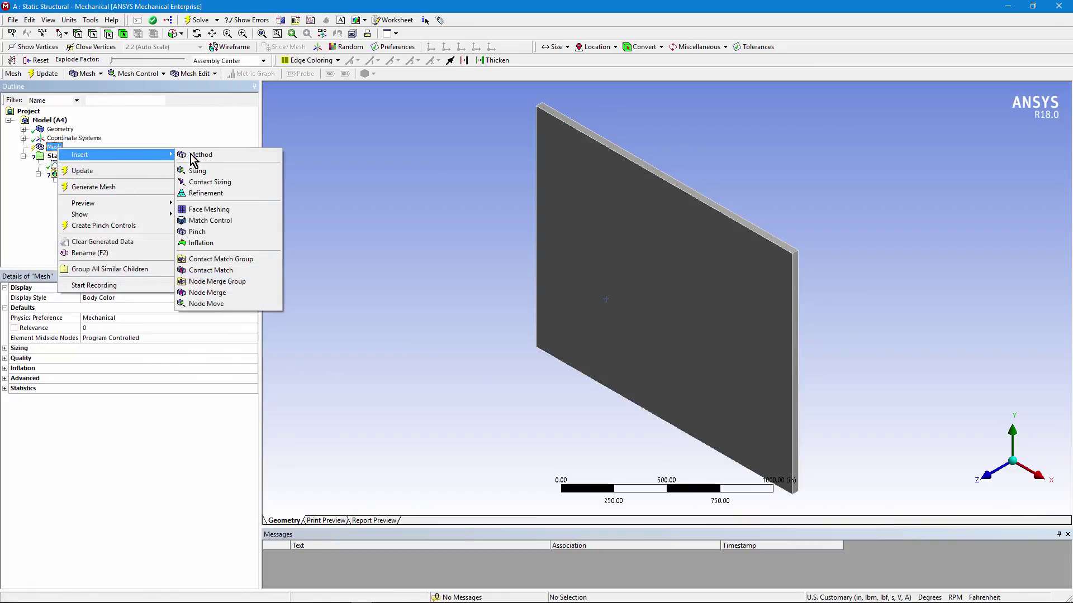
left_click(208, 156)
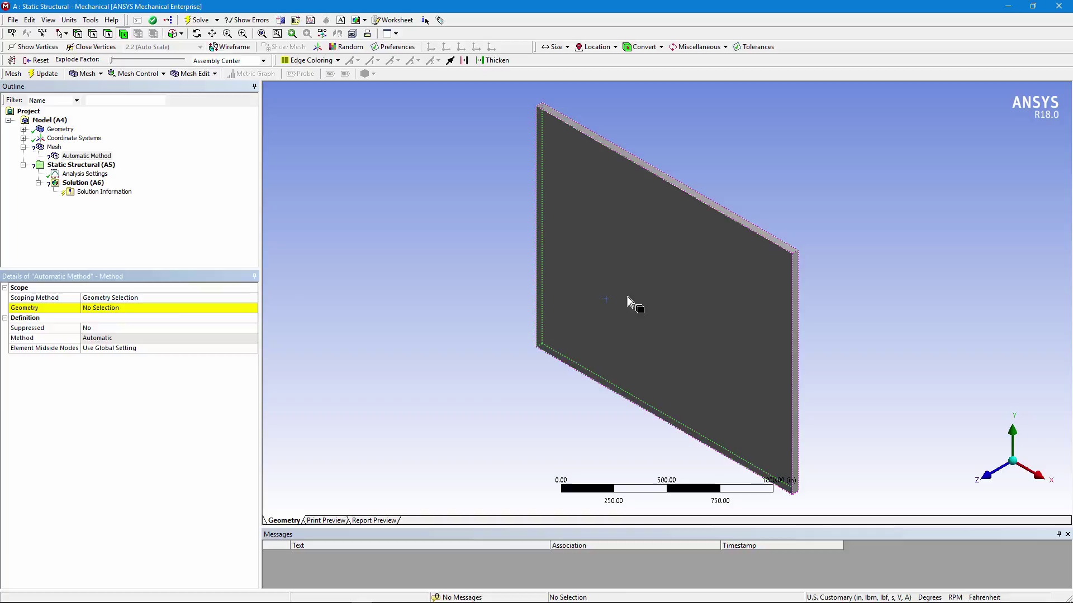
left_click(628, 297)
left_click(108, 309)
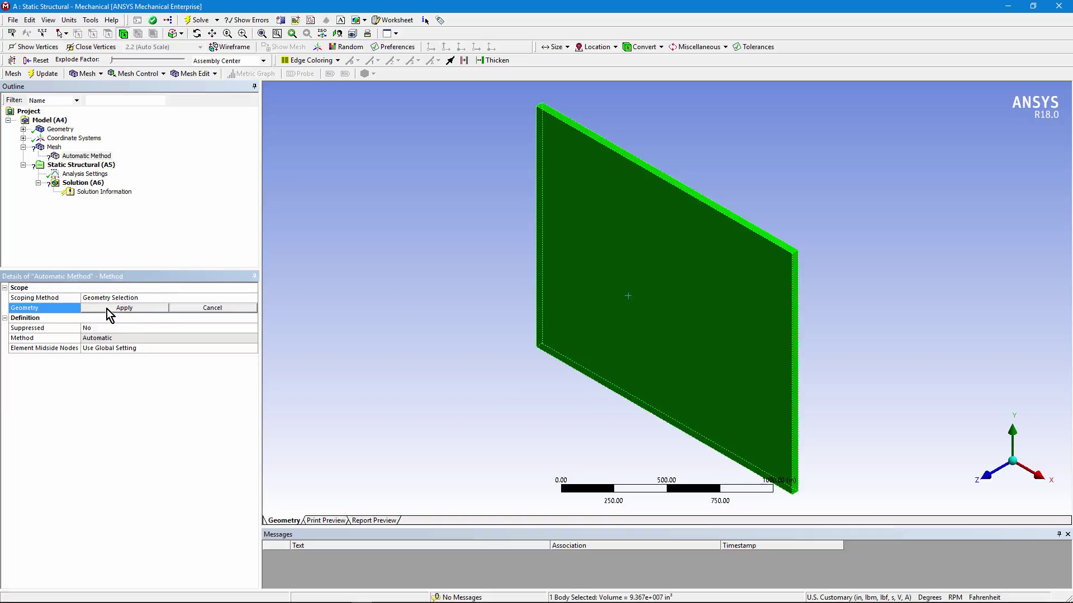
left_click(107, 309)
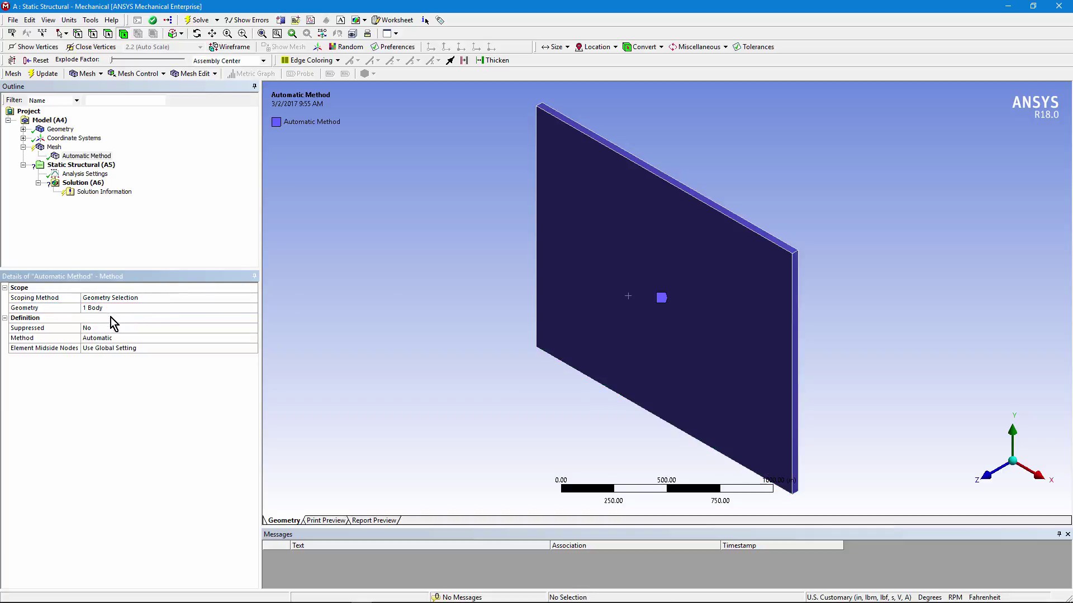
Set the method to Sweep with Manual Thin source/target selection
left_click(118, 337)
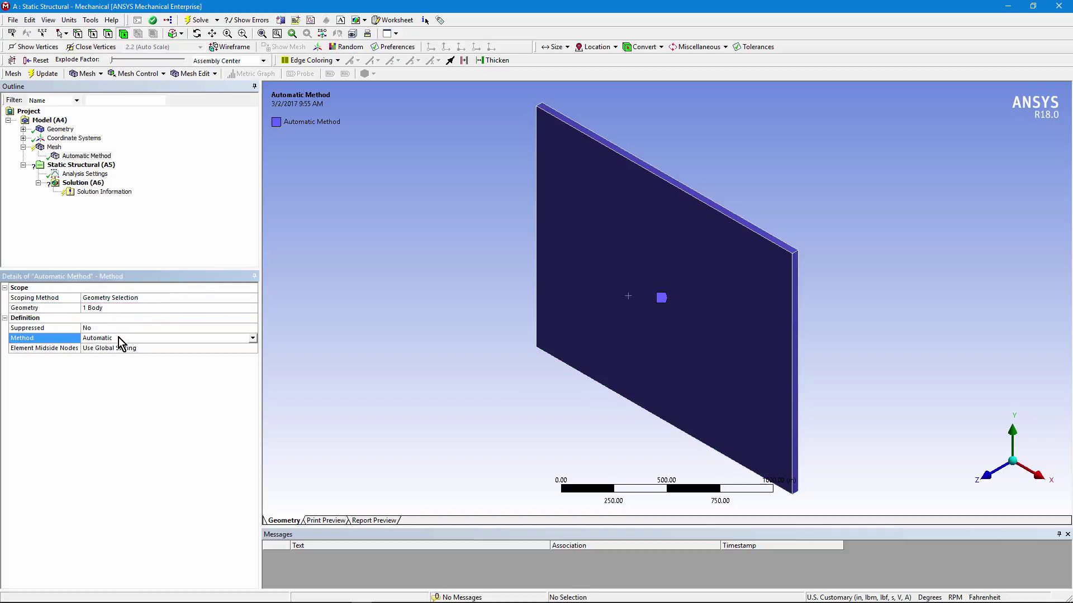
left_click(253, 339)
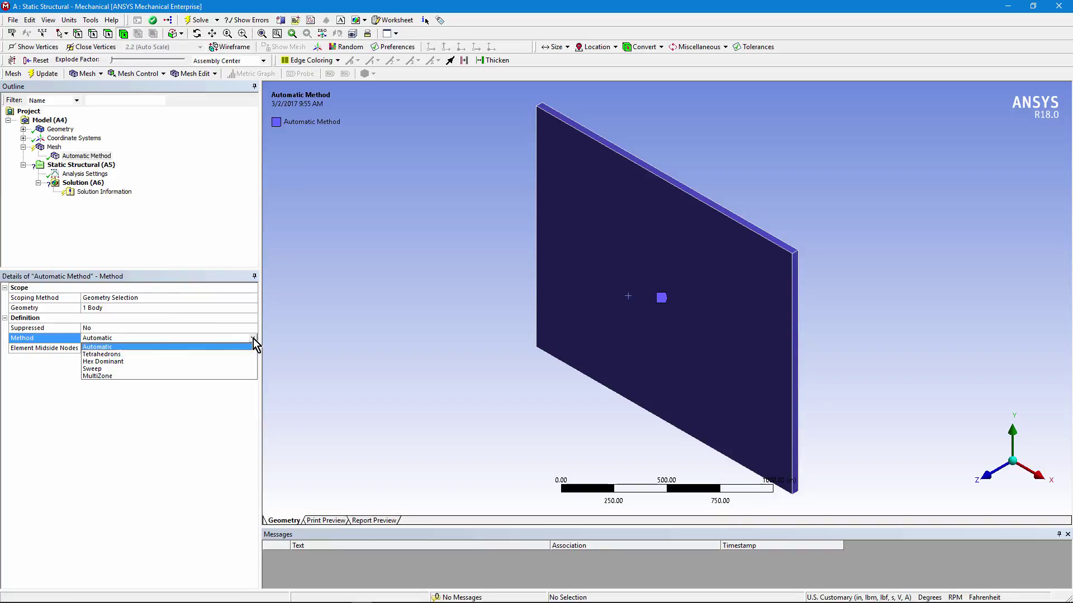
left_click(109, 370)
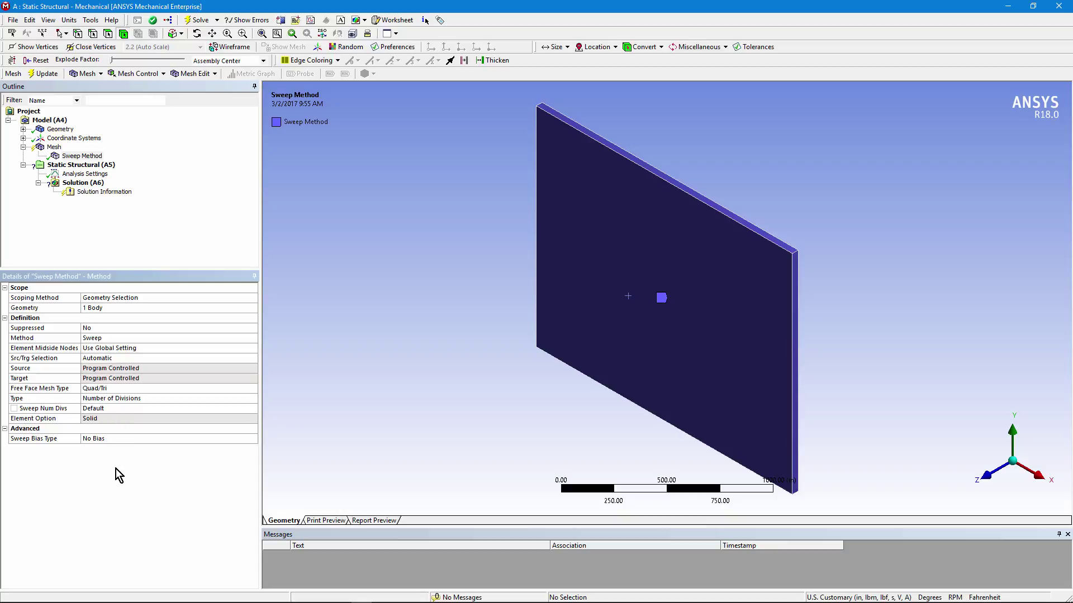
left_click(119, 358)
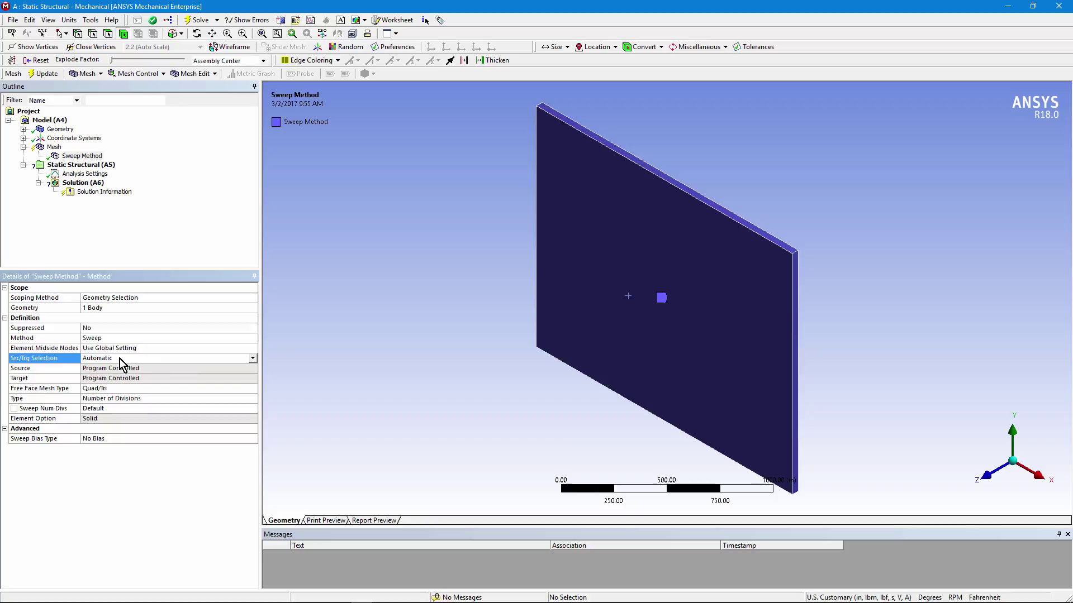
left_click(253, 358)
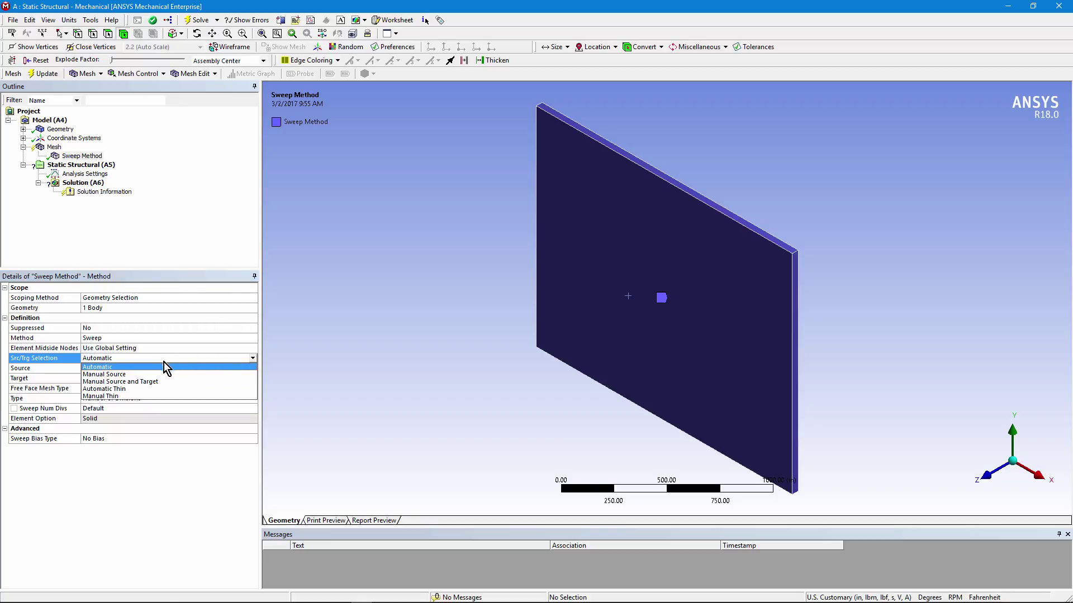
left_click(128, 396)
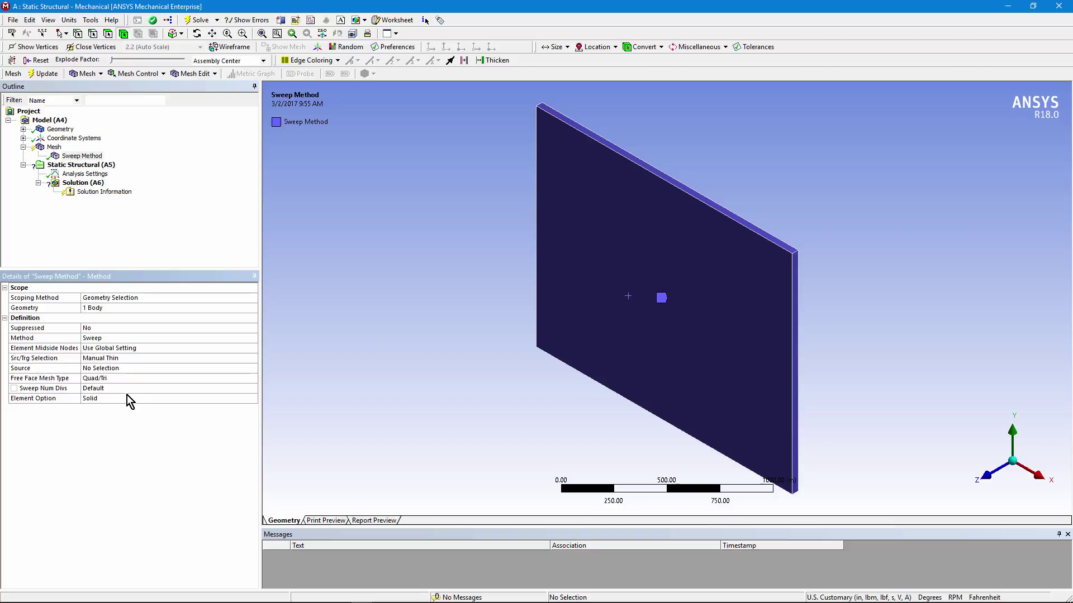
Pick the plate's large face as the sweep source
left_click(103, 369)
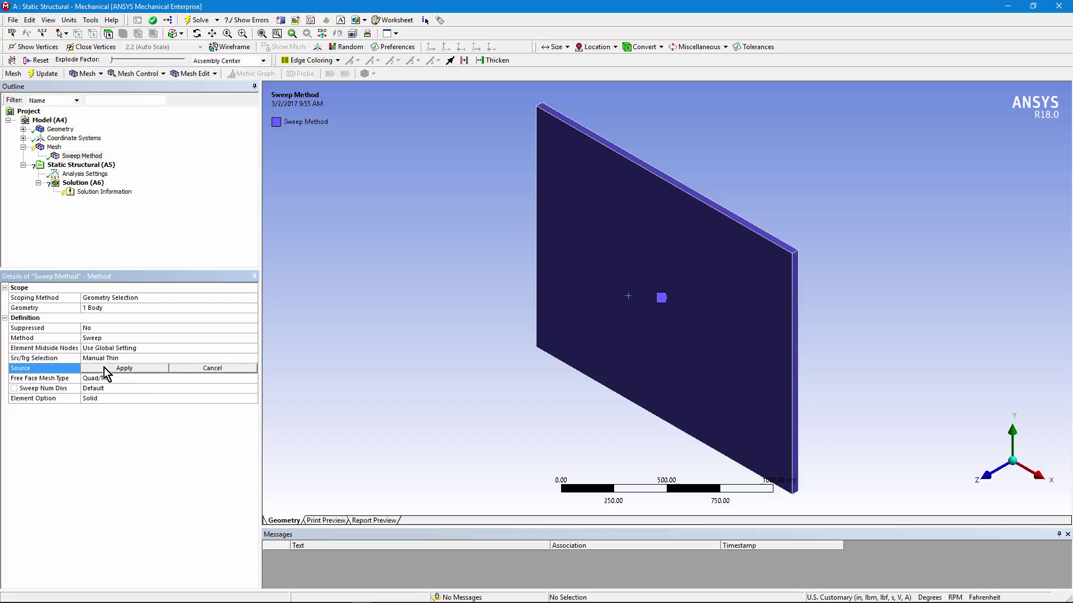
left_click(108, 35)
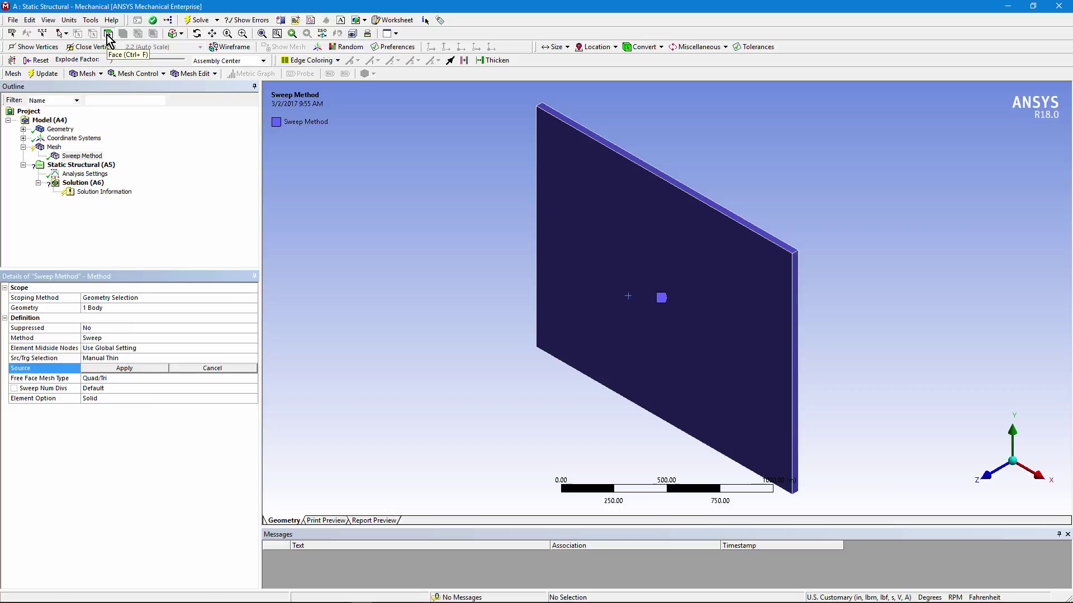
left_click(583, 198)
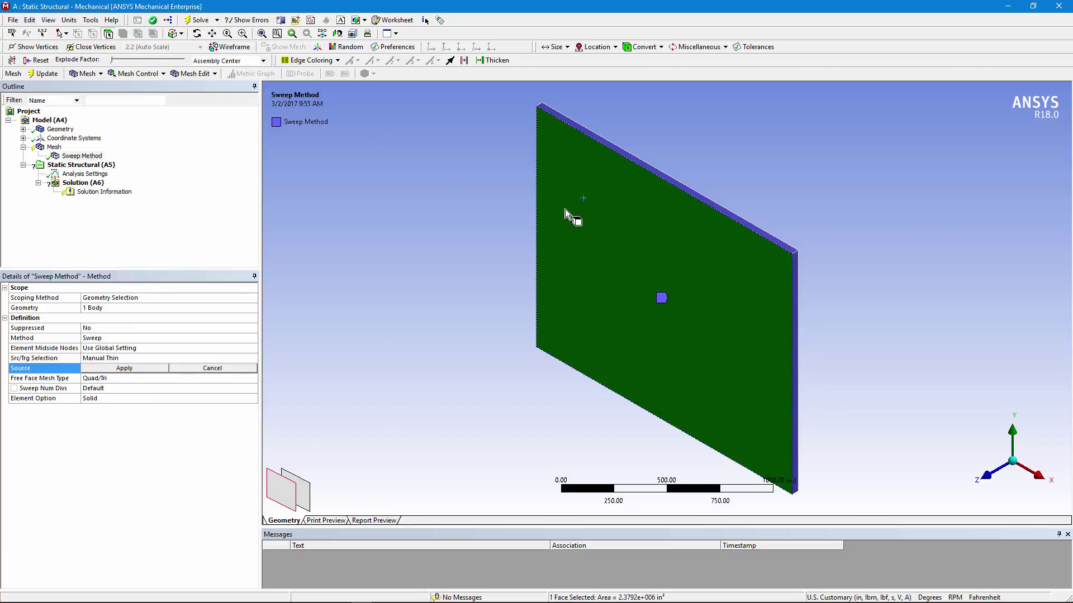
left_click(132, 369)
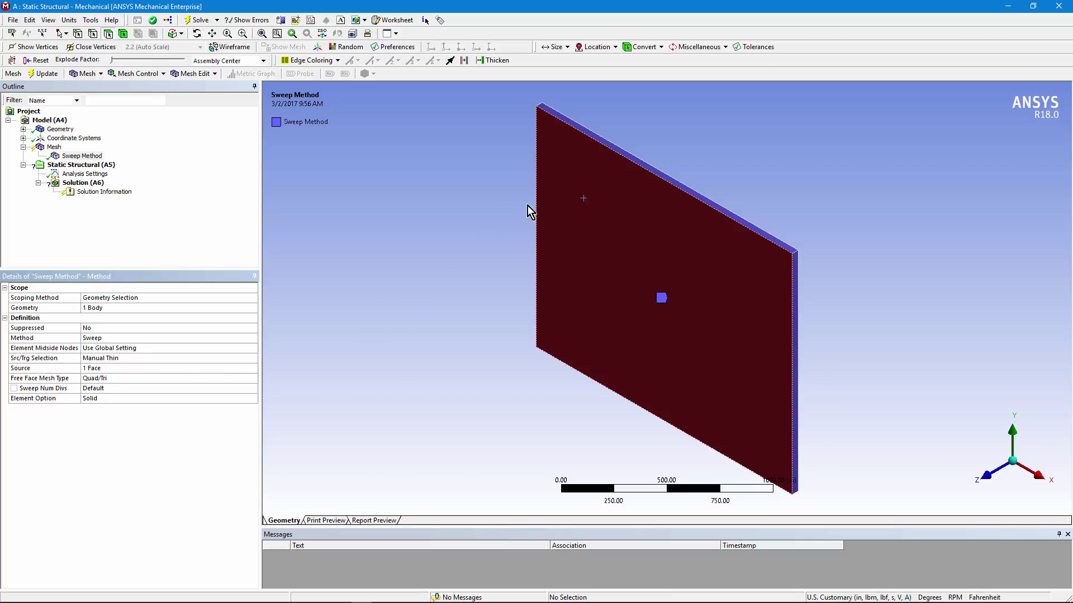
Set Sweep Num Divs to 4 and the Element Option to Solid Shell
left_click(127, 392)
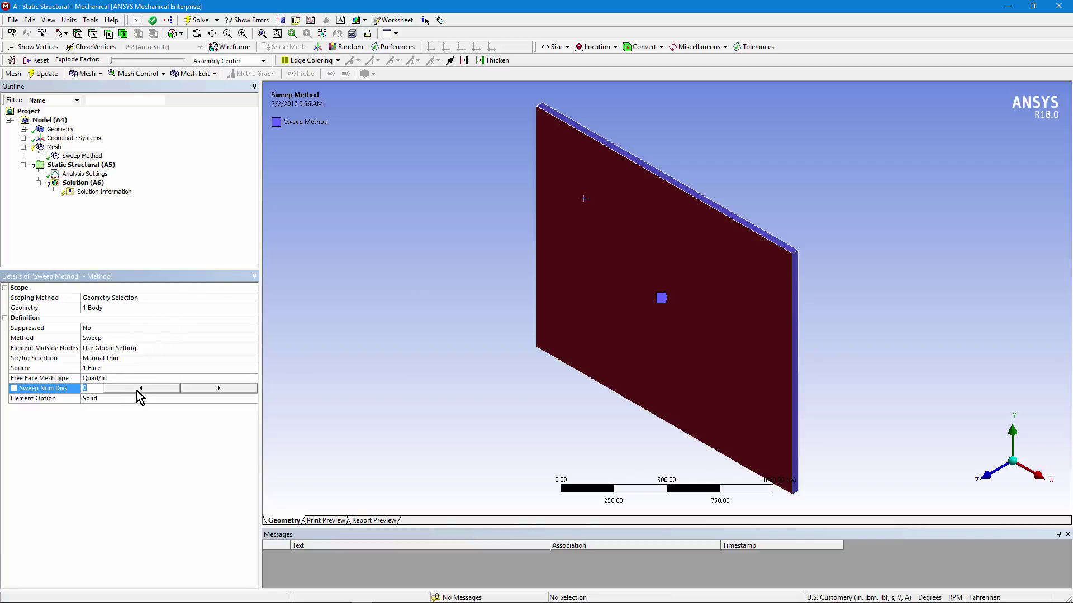
left_click(211, 393)
left_click(211, 393)
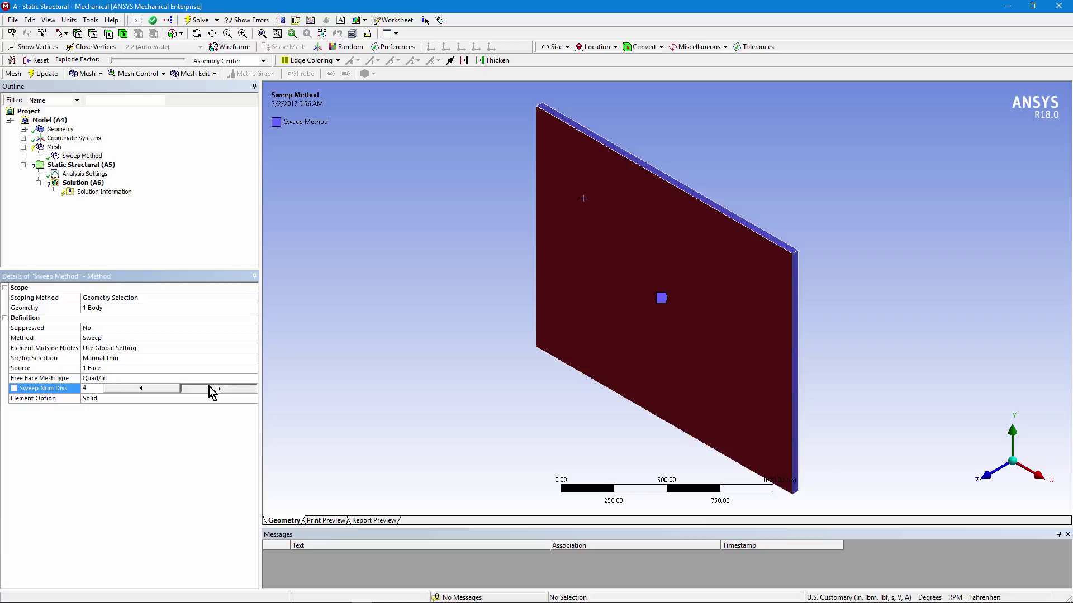
left_click(336, 412)
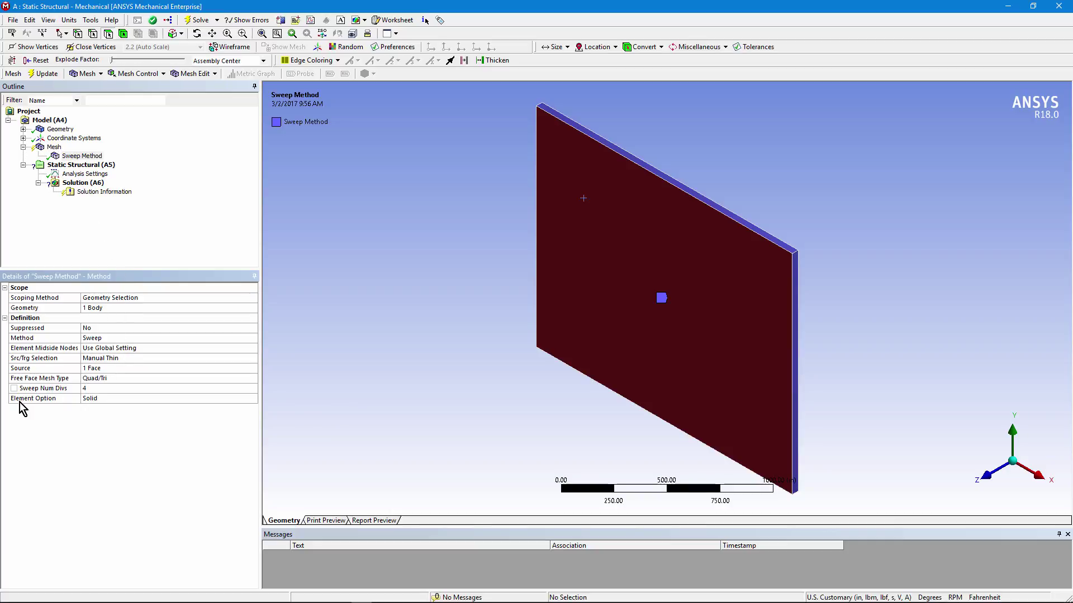
left_click(120, 400)
left_click(253, 400)
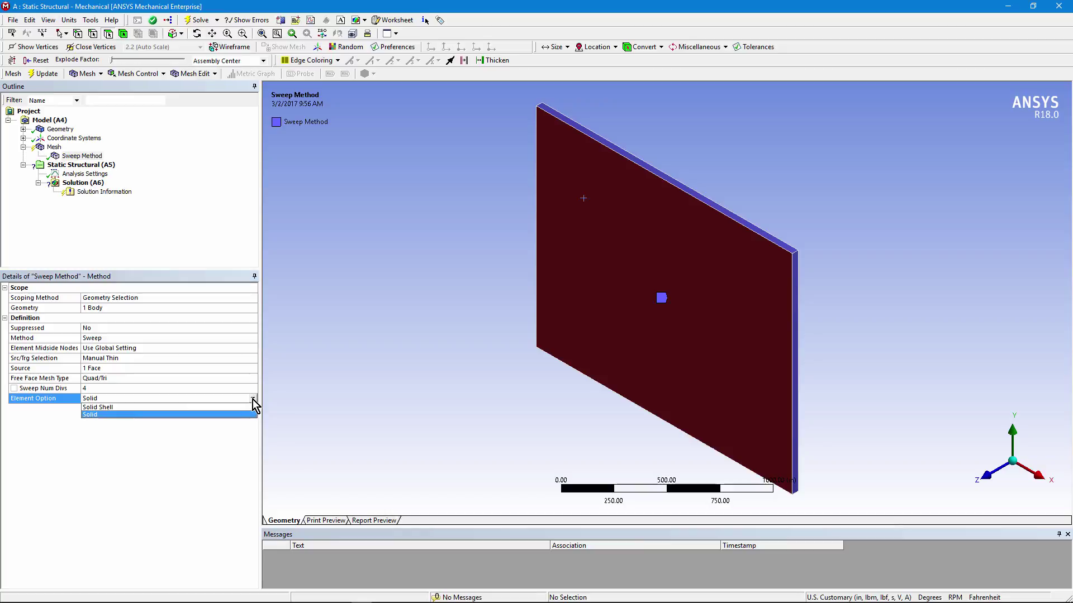
left_click(122, 407)
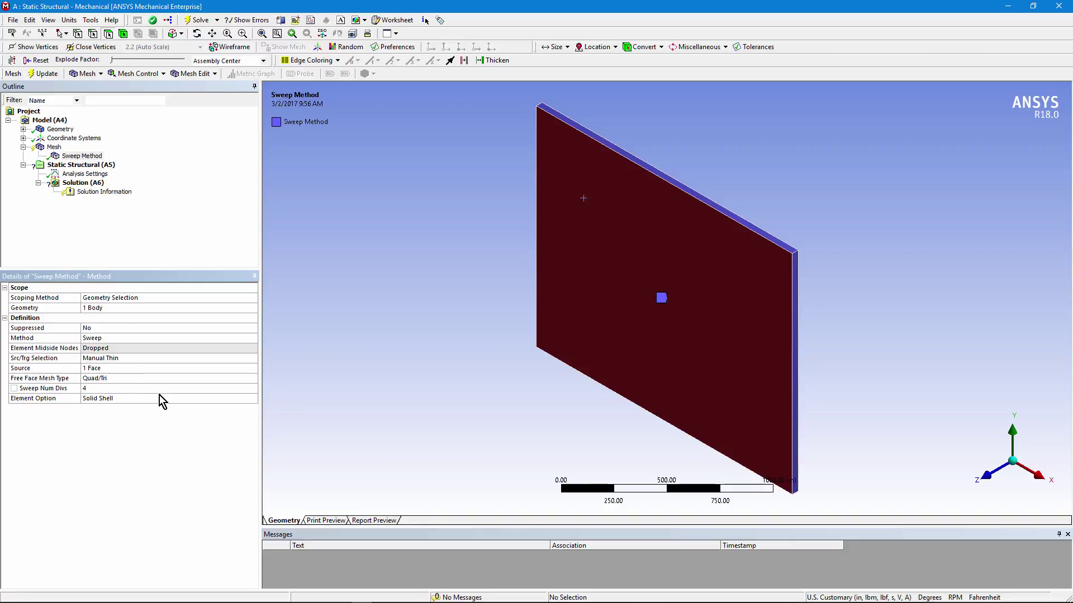
Generate the mesh and zoom on a corner to check the 4 element layers
left_click(54, 147)
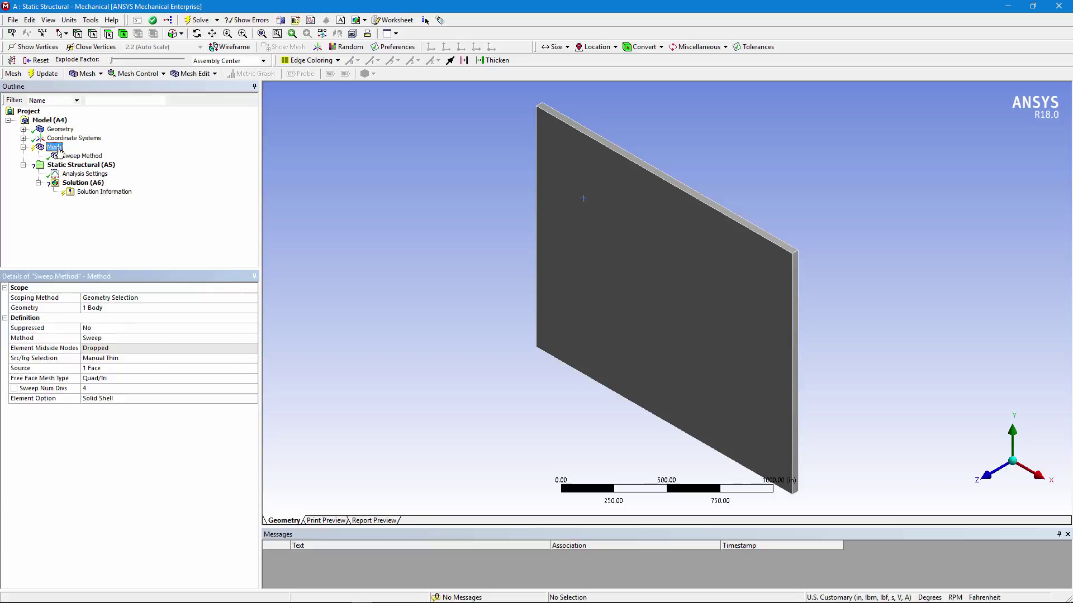
right_click(56, 148)
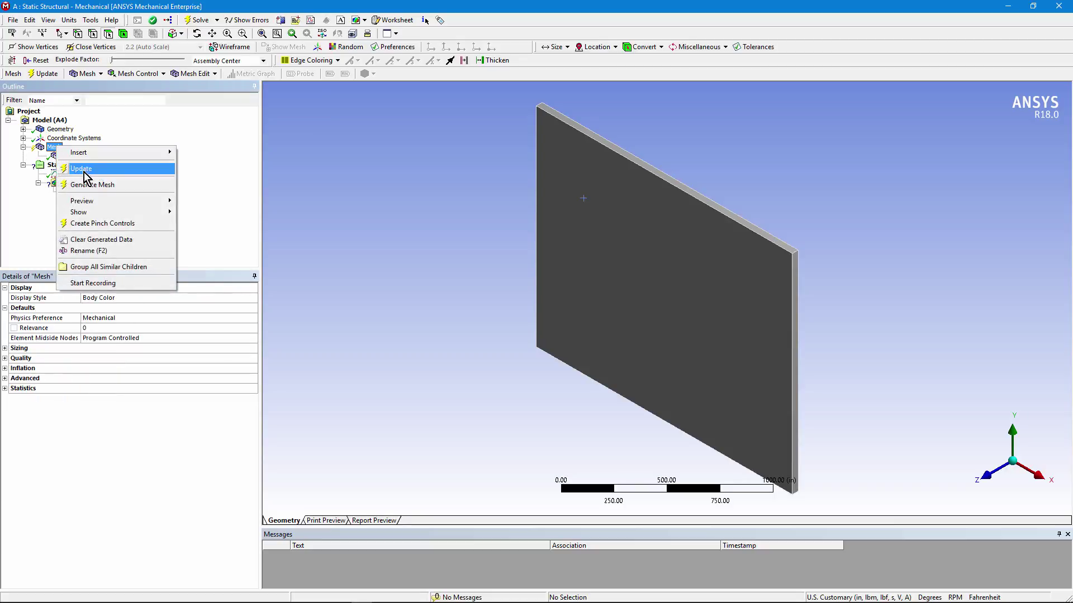
left_click(89, 185)
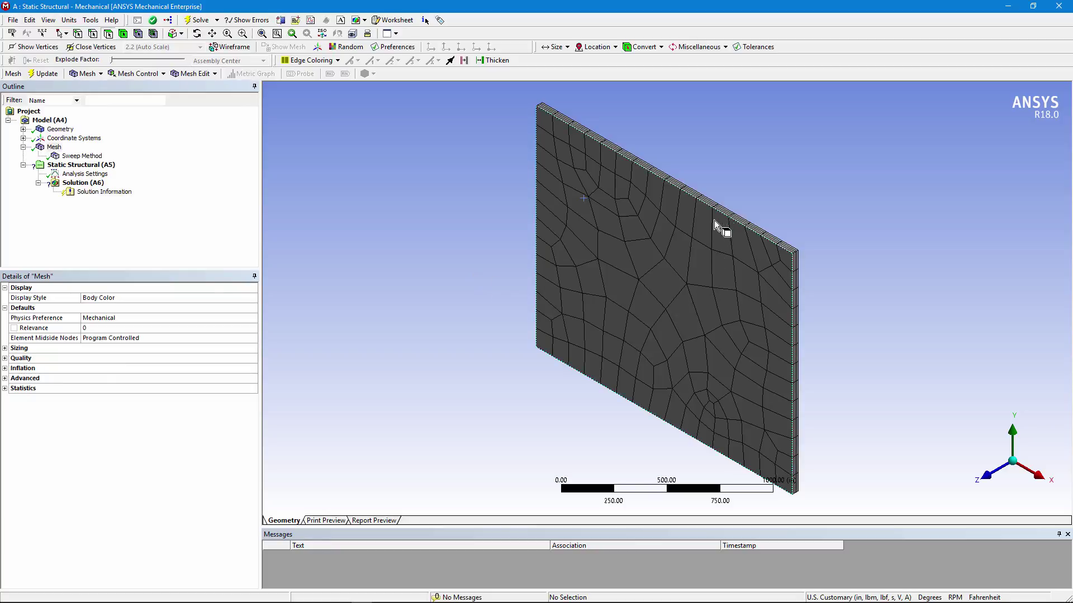
right_click_drag(729, 213, 808, 300)
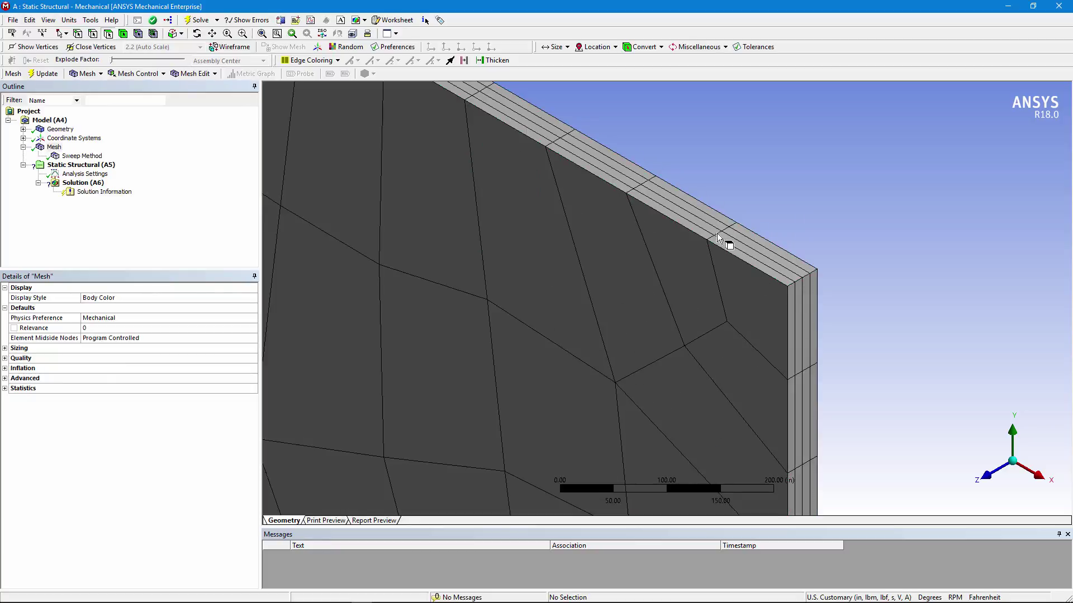
left_click(262, 33)
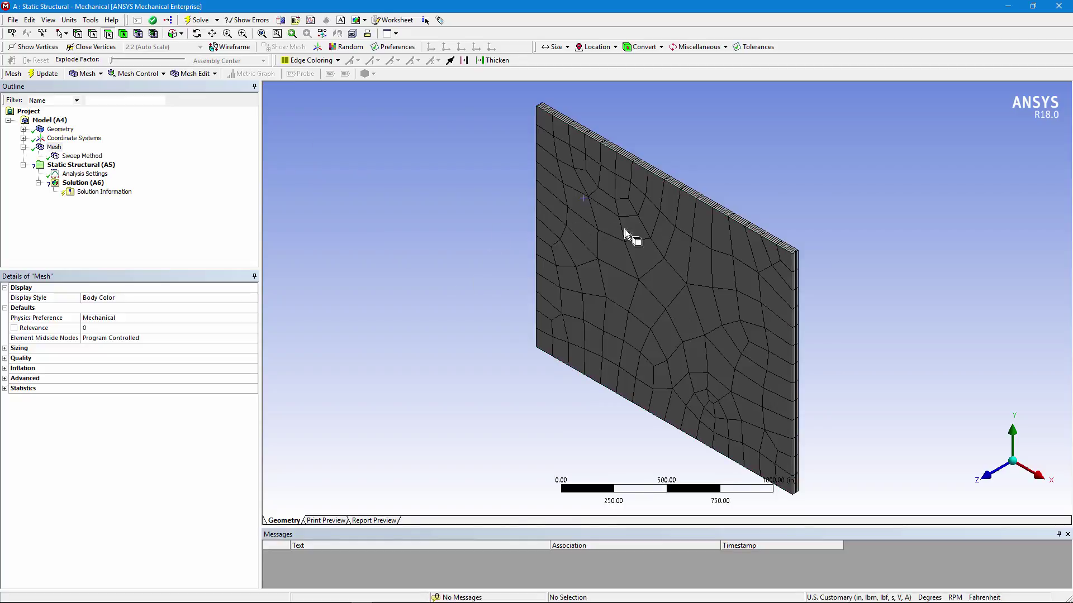
Add a Face Meshing control scoped to the plate face
right_click(55, 148)
mouse_move(109, 152)
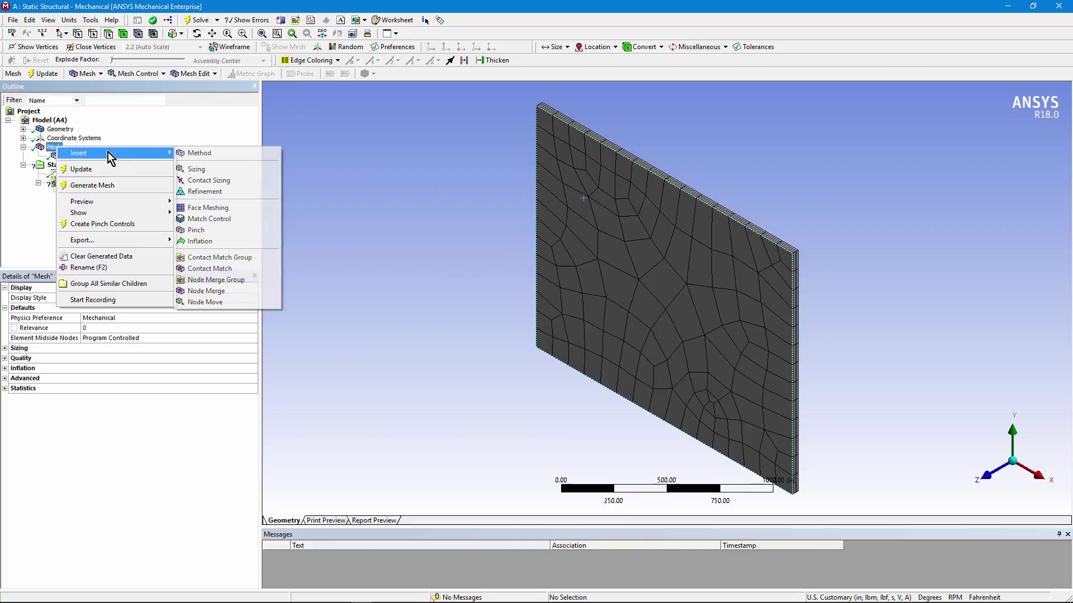
left_click(227, 210)
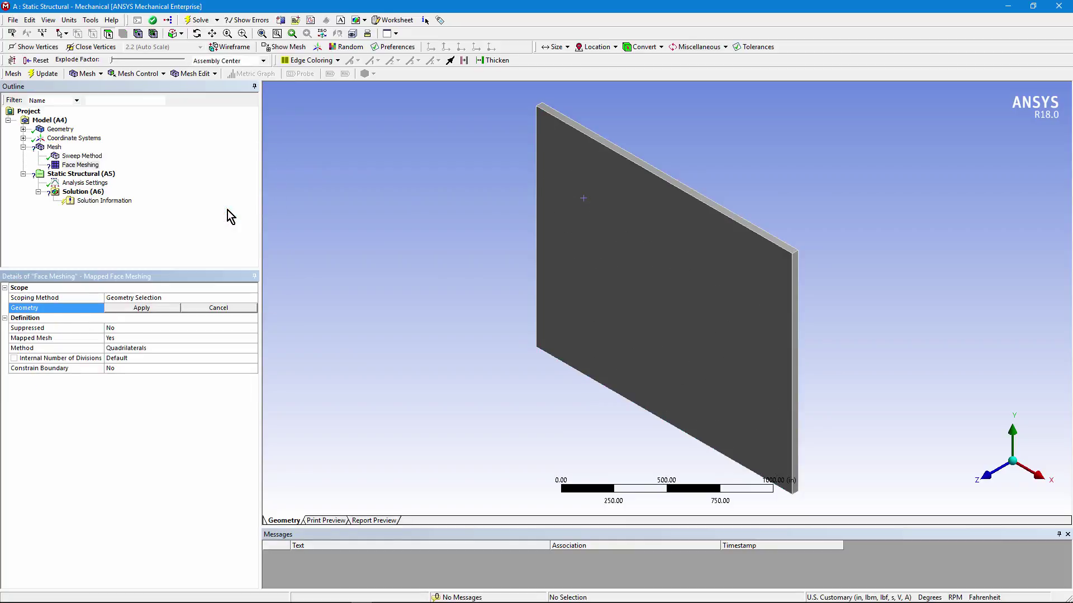
left_click(670, 286)
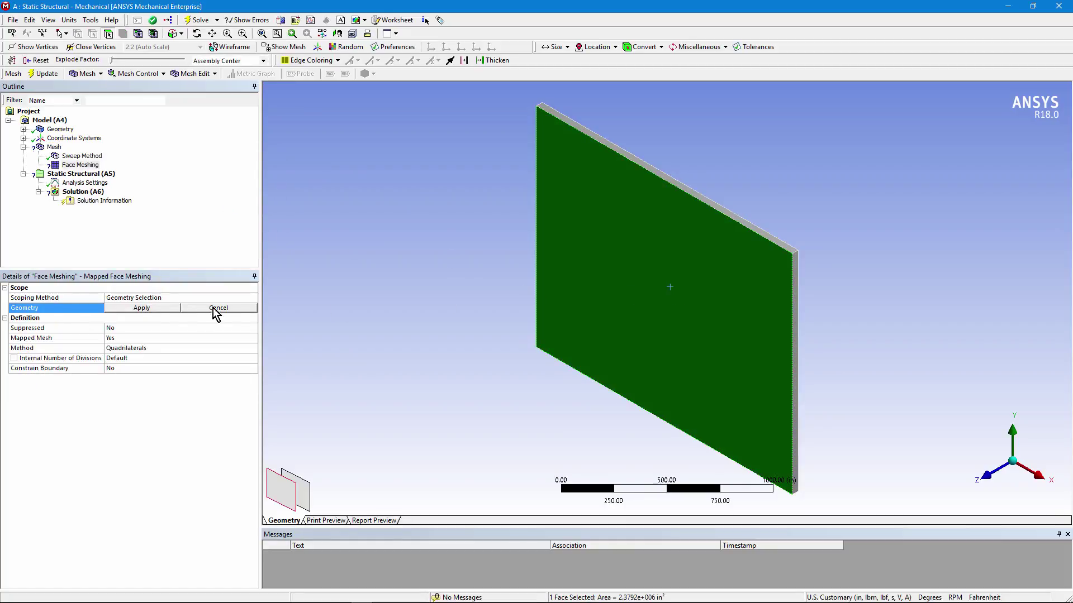
left_click(142, 308)
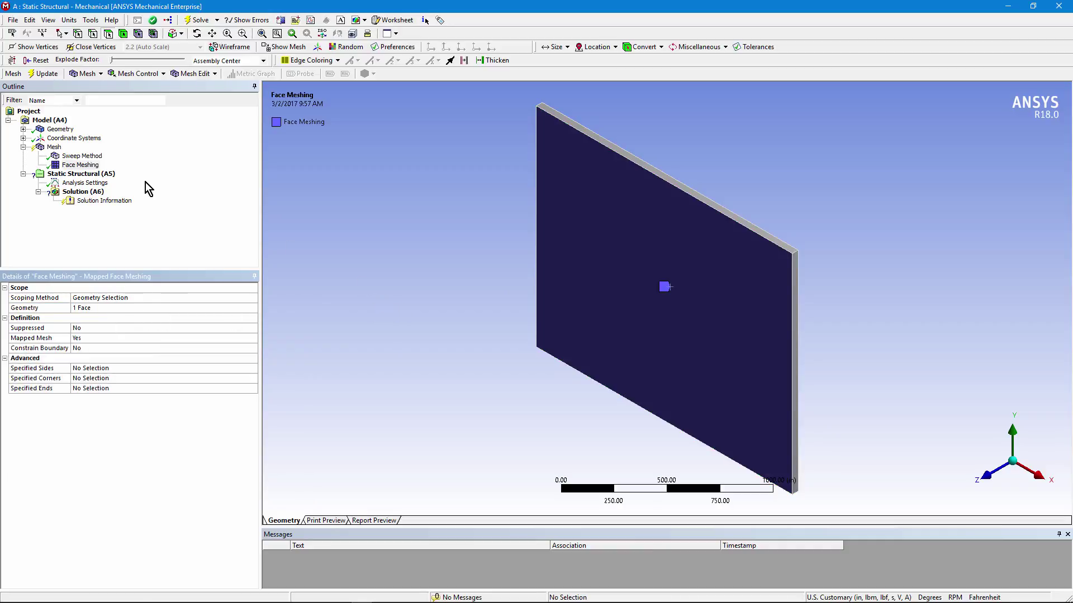
Regenerate the mesh into a uniform structured quad grid
left_click(56, 147)
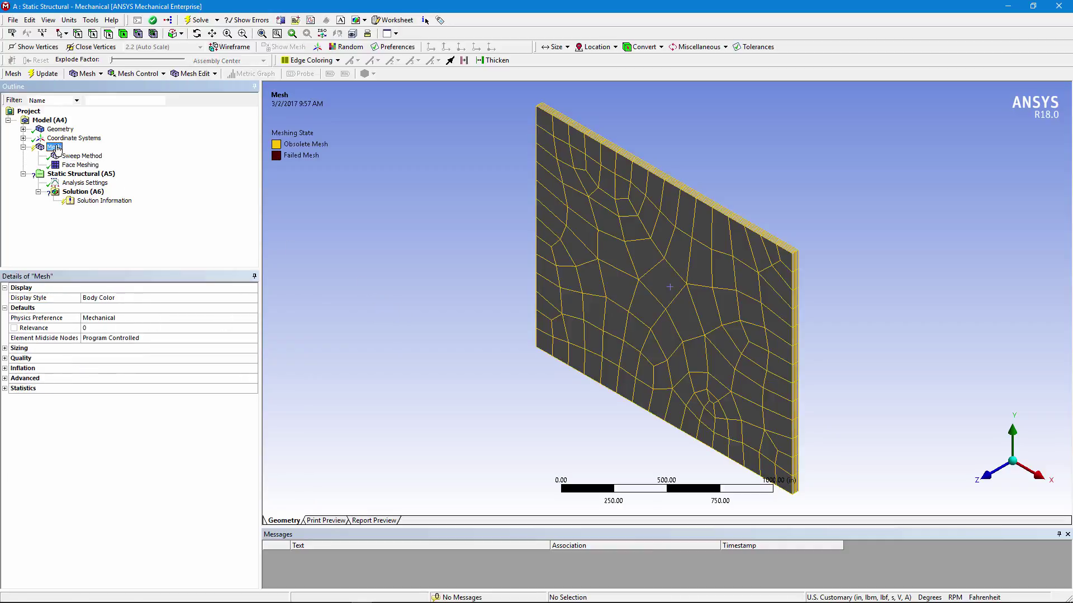
right_click(56, 147)
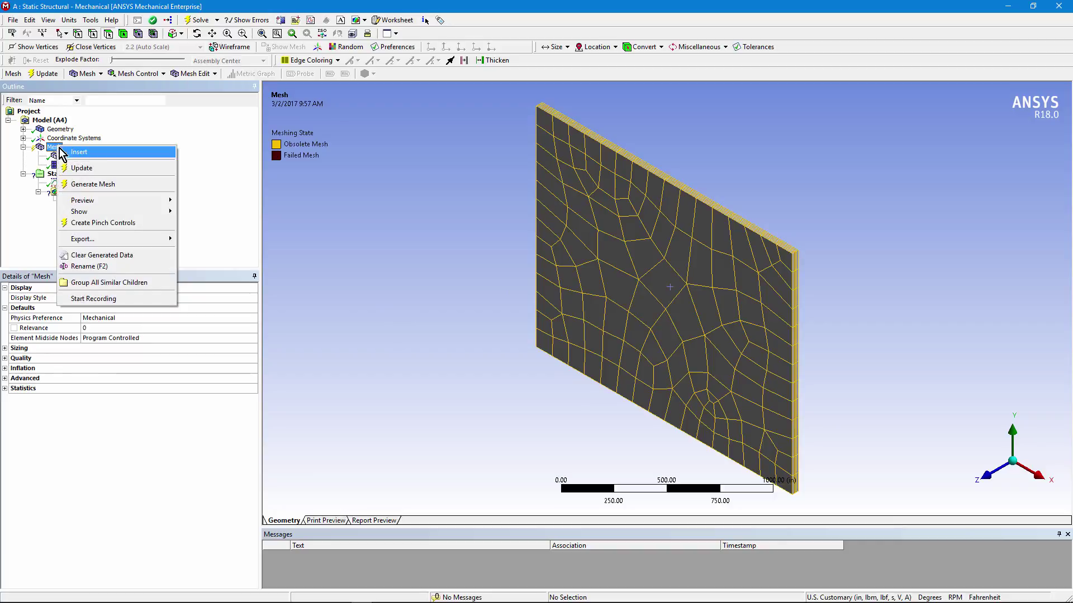
left_click(88, 185)
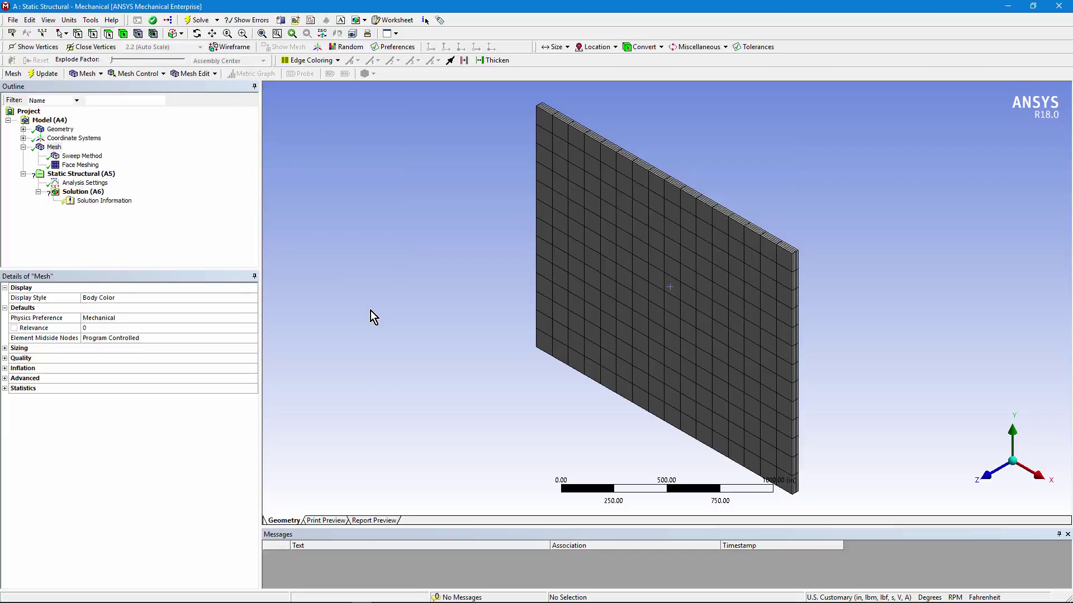
Zoom into the plate's upper right corner and edge to inspect the mesh layers
right_click_drag(741, 219, 812, 302)
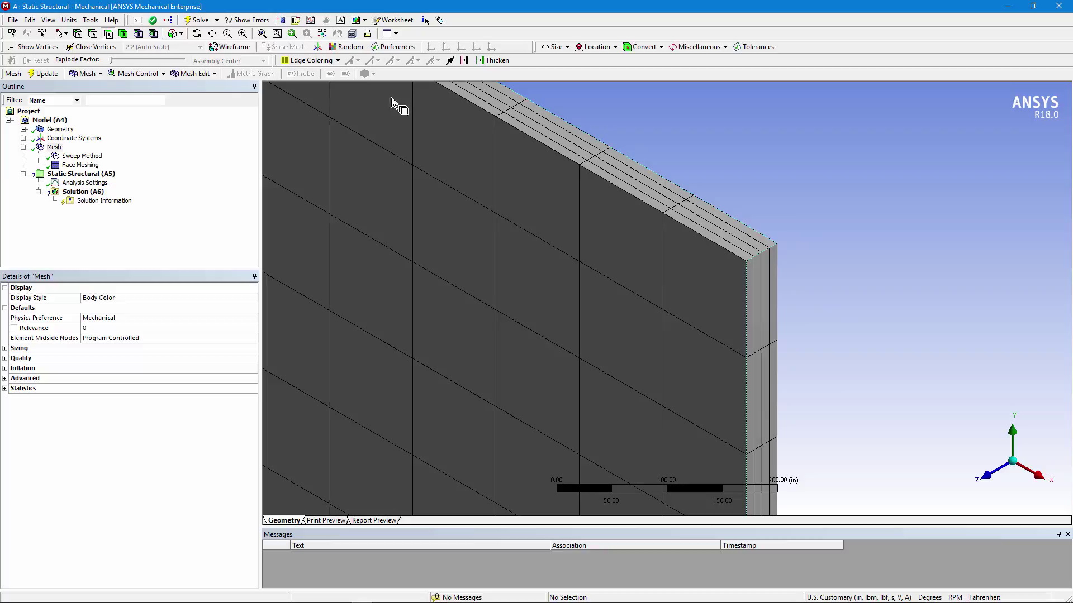
left_click(262, 34)
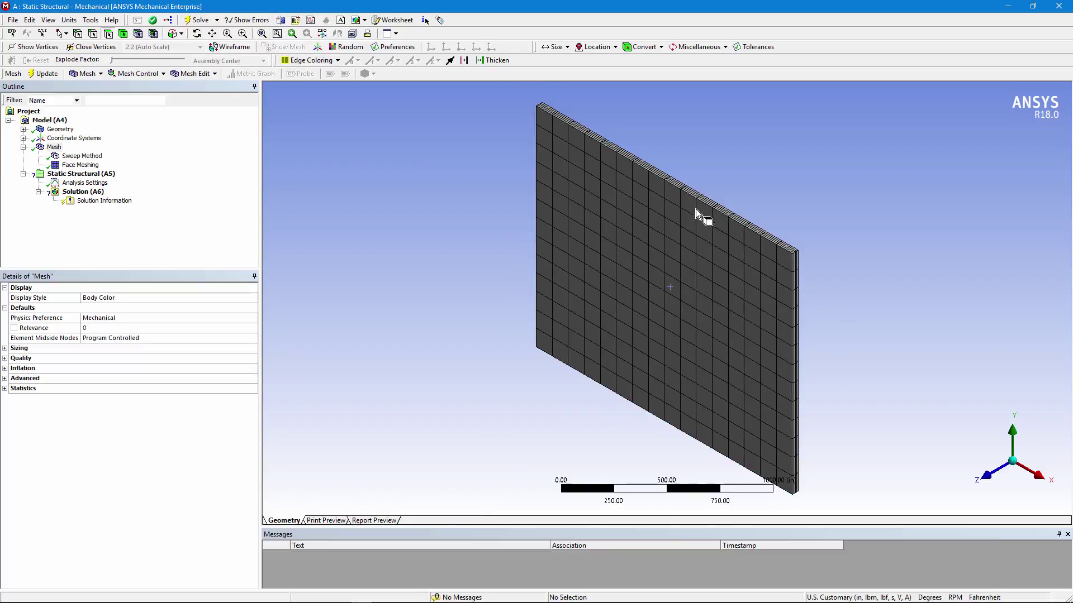
right_click_drag(694, 206, 811, 374)
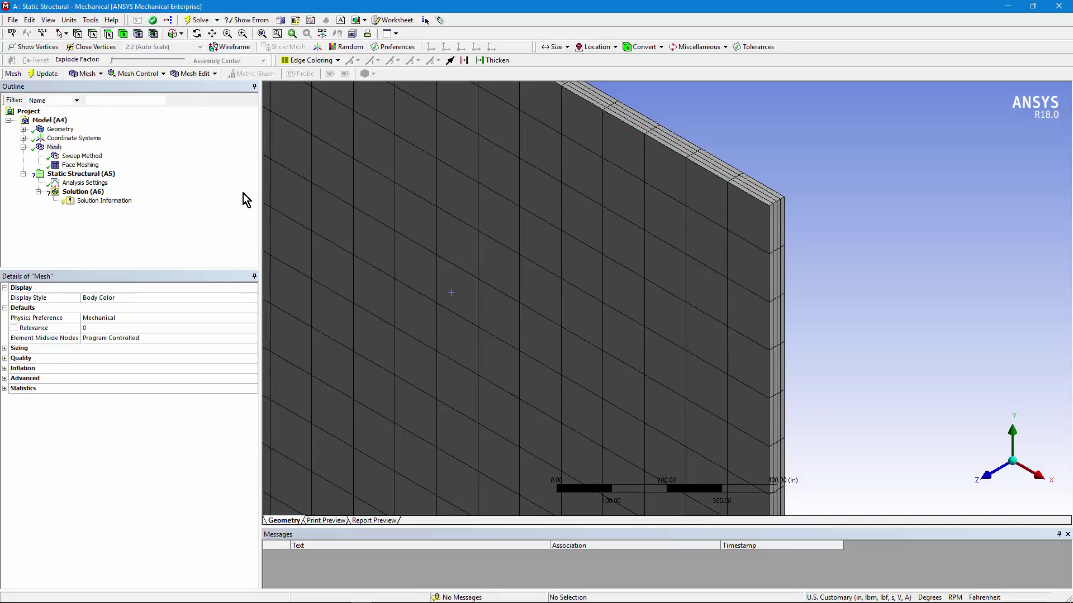
Set the Sweep Method's Sweep Num Divs to 1
left_click(77, 159)
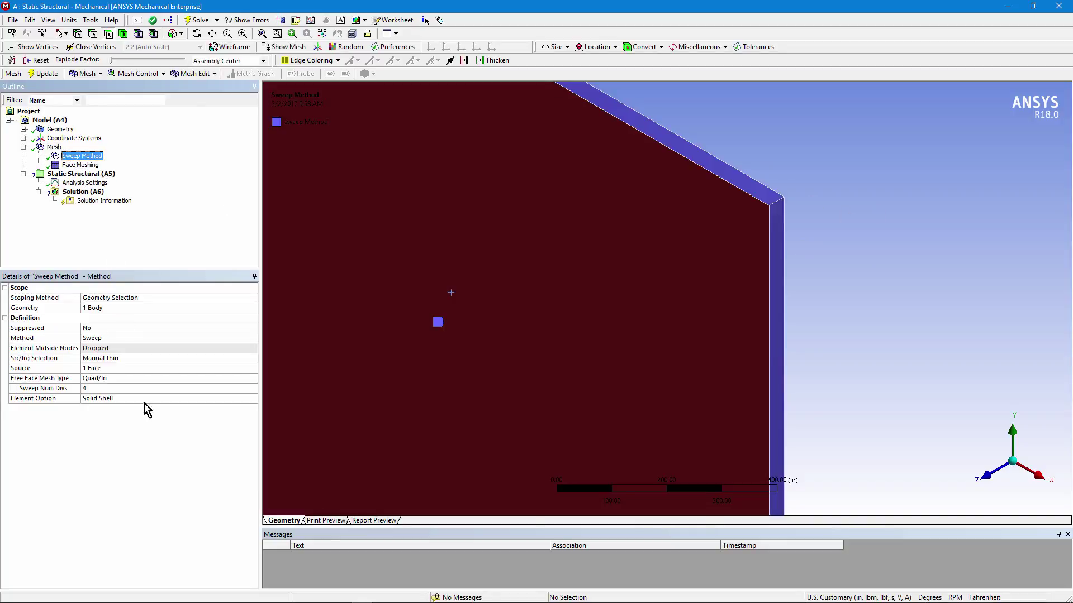
left_click(106, 389)
left_click(141, 388)
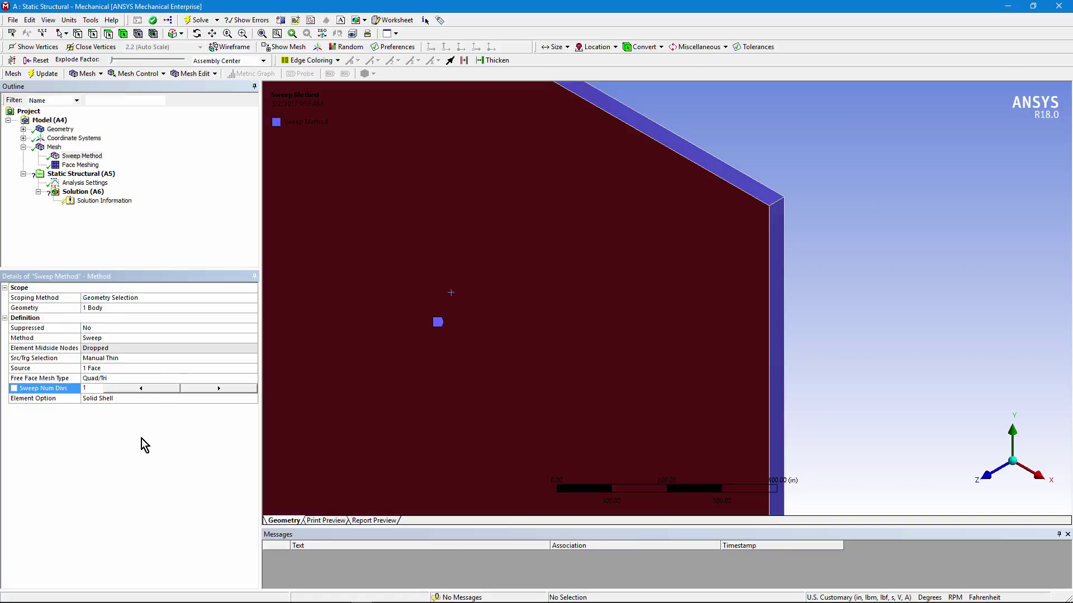
left_click(145, 446)
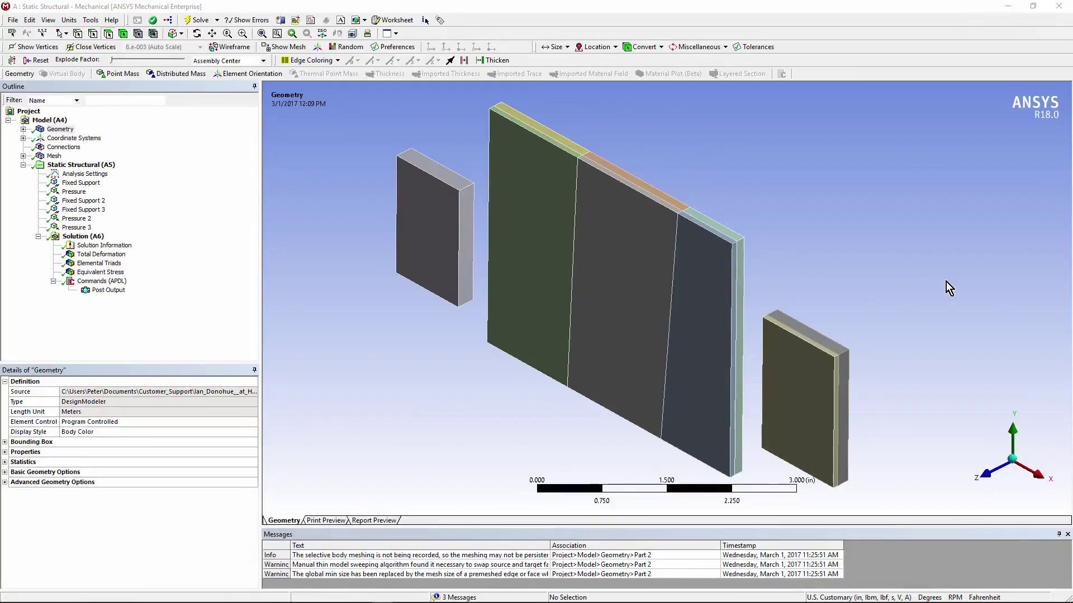
Expand Geometry and highlight Part and each of its six bodies
left_click(23, 129)
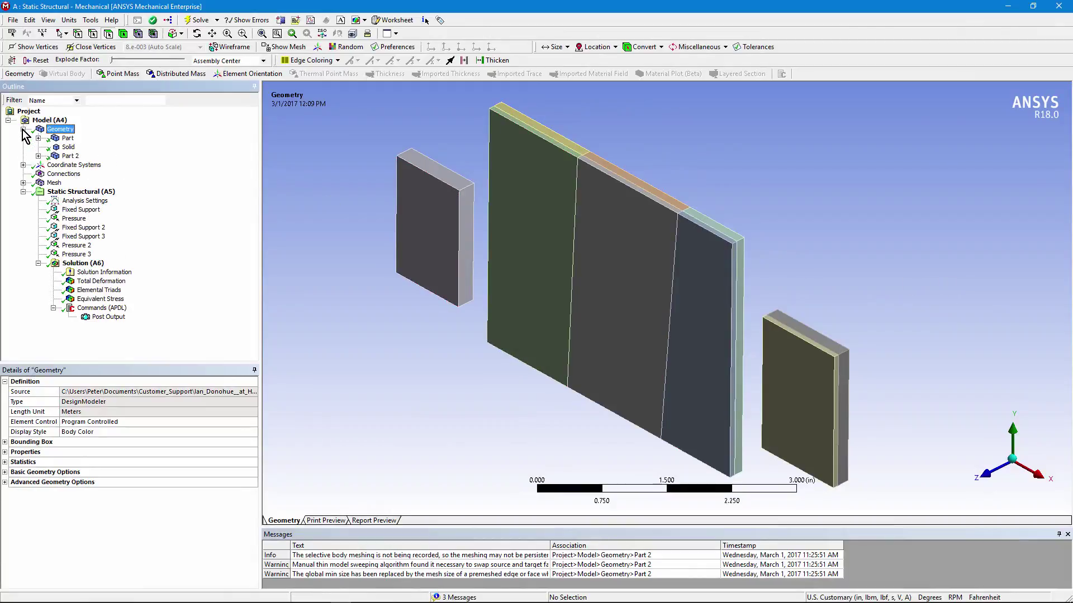
left_click(69, 139)
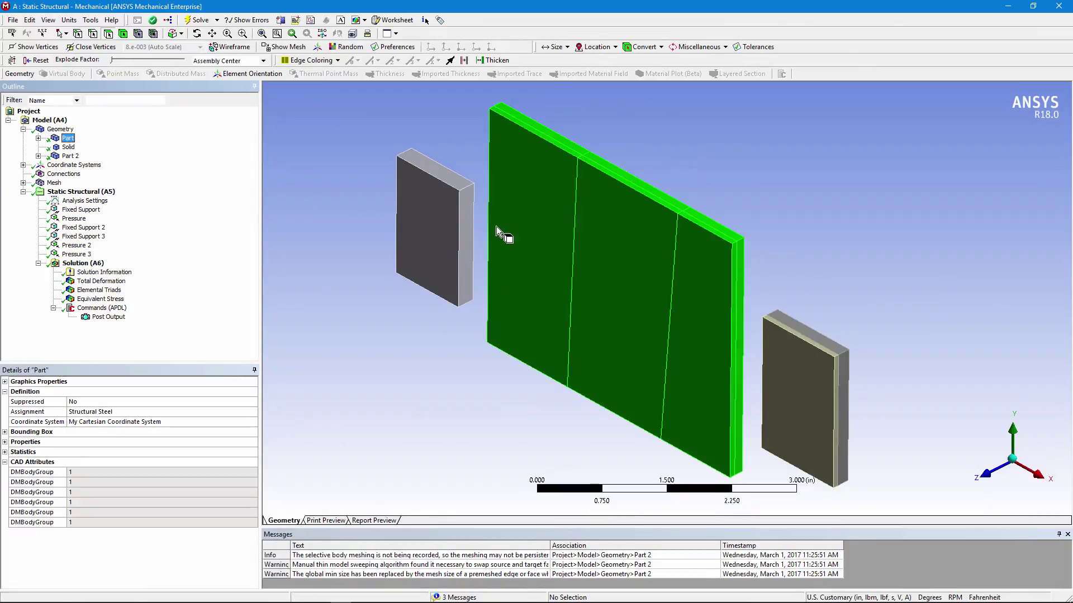
left_click(38, 138)
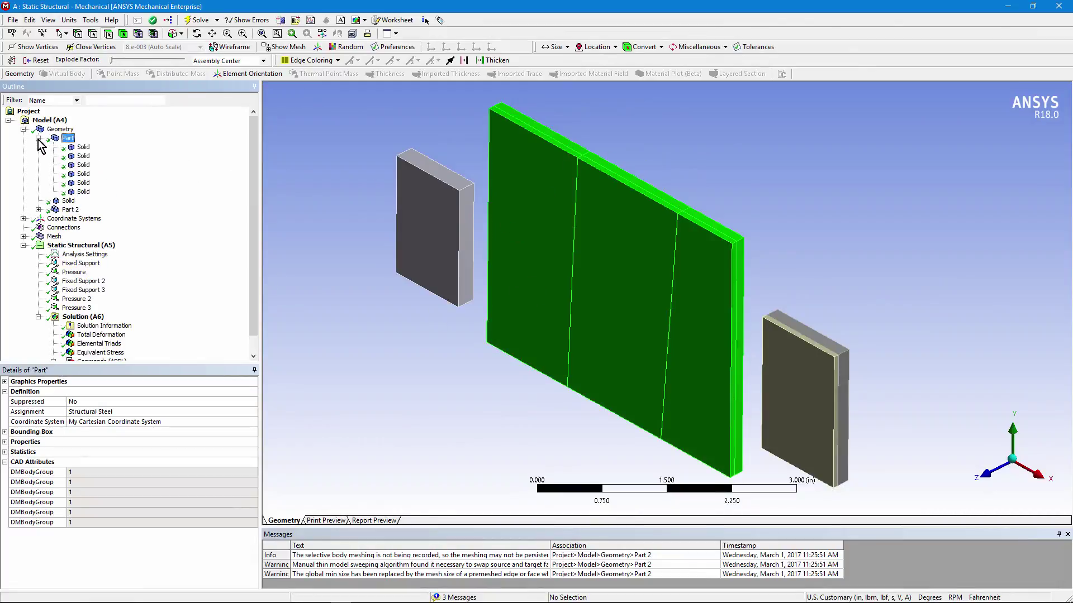
left_click(83, 148)
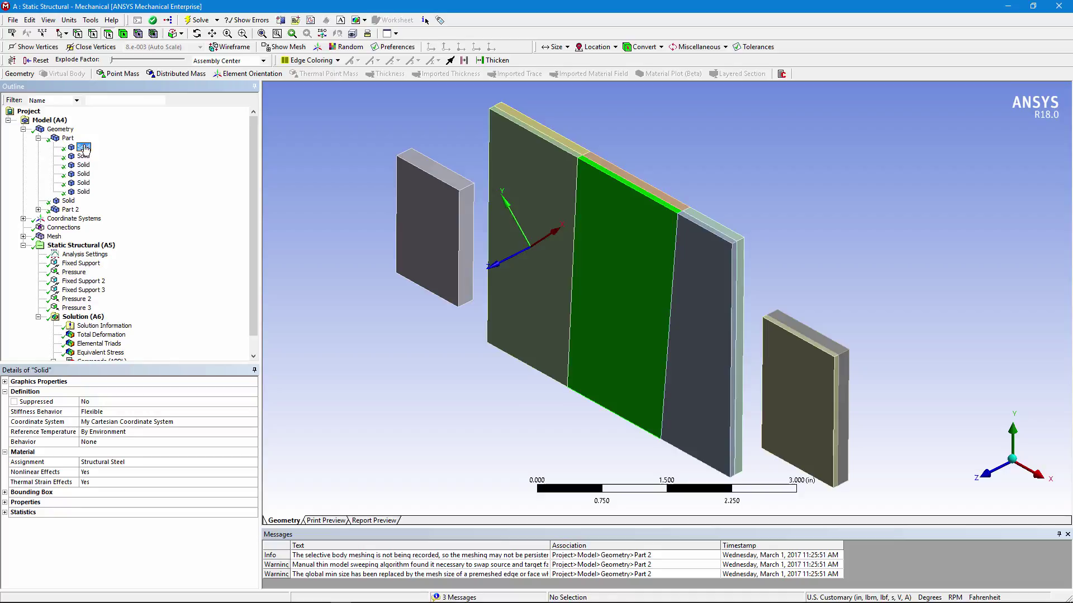
left_click(83, 157)
left_click(84, 166)
left_click(83, 174)
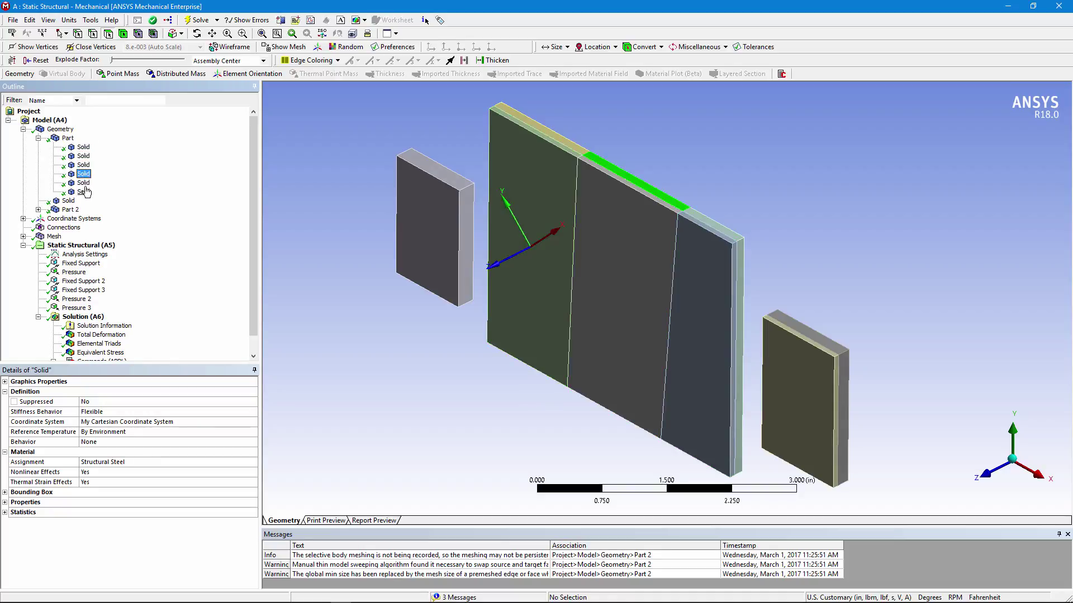
left_click(84, 183)
left_click(83, 191)
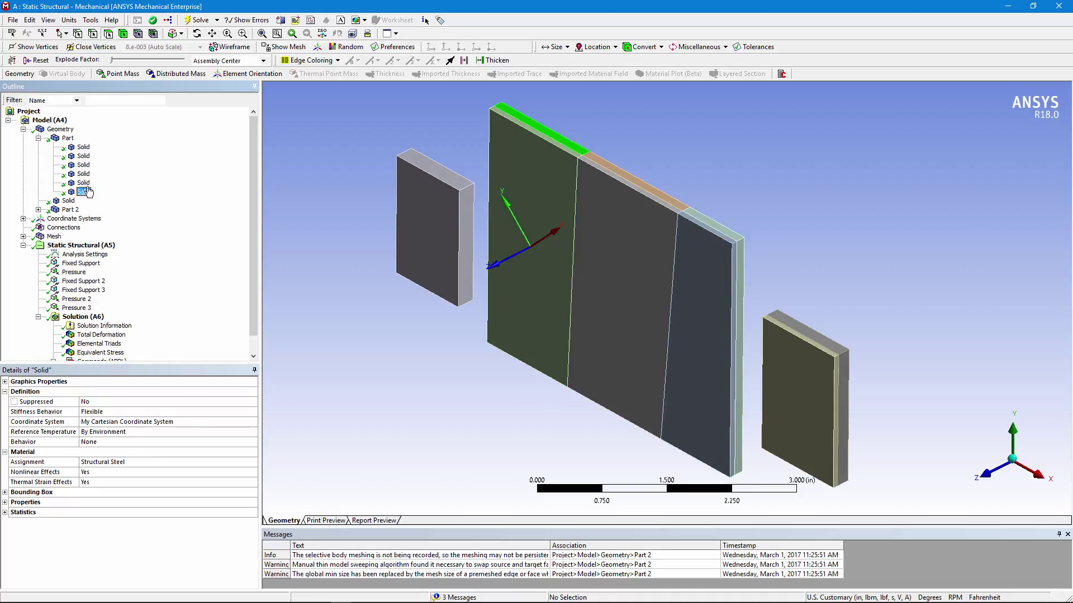
left_click(68, 138)
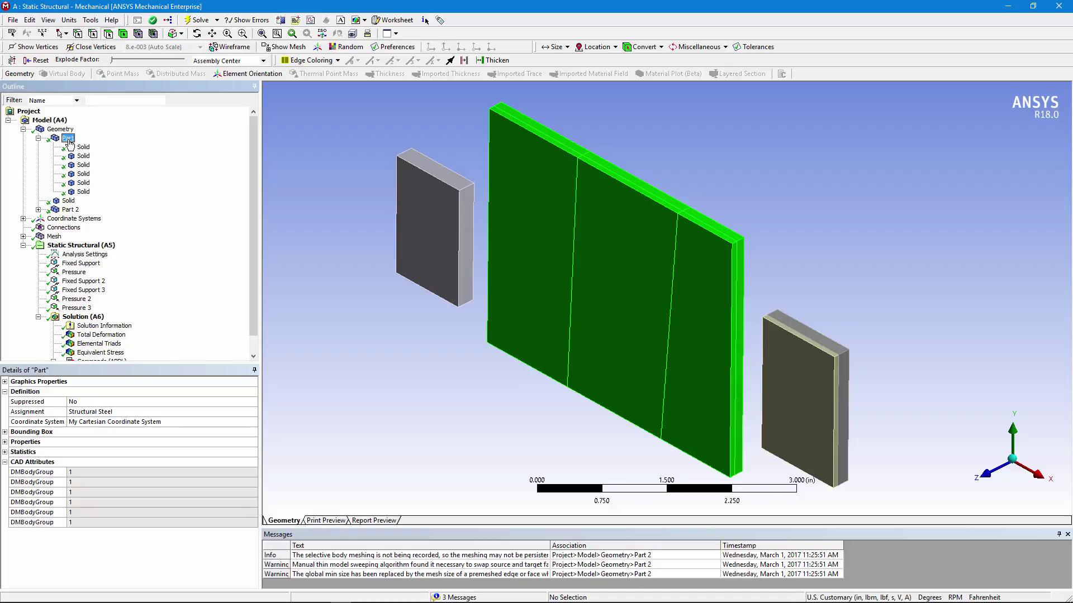
Highlight the Solid block, then Part 2 and its two bodies
left_click(68, 138)
left_click(38, 138)
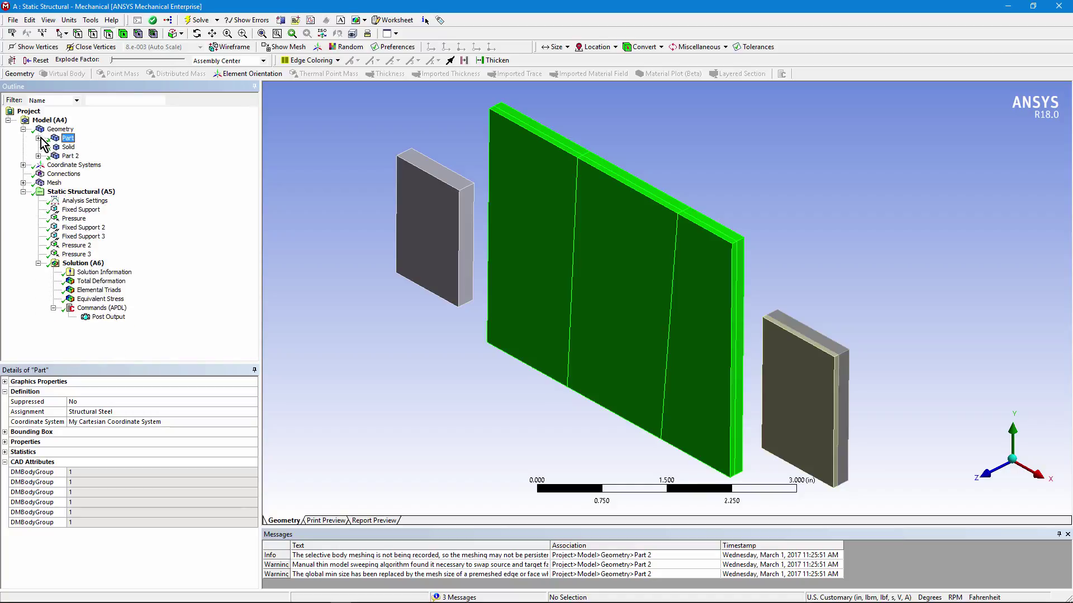
left_click(69, 147)
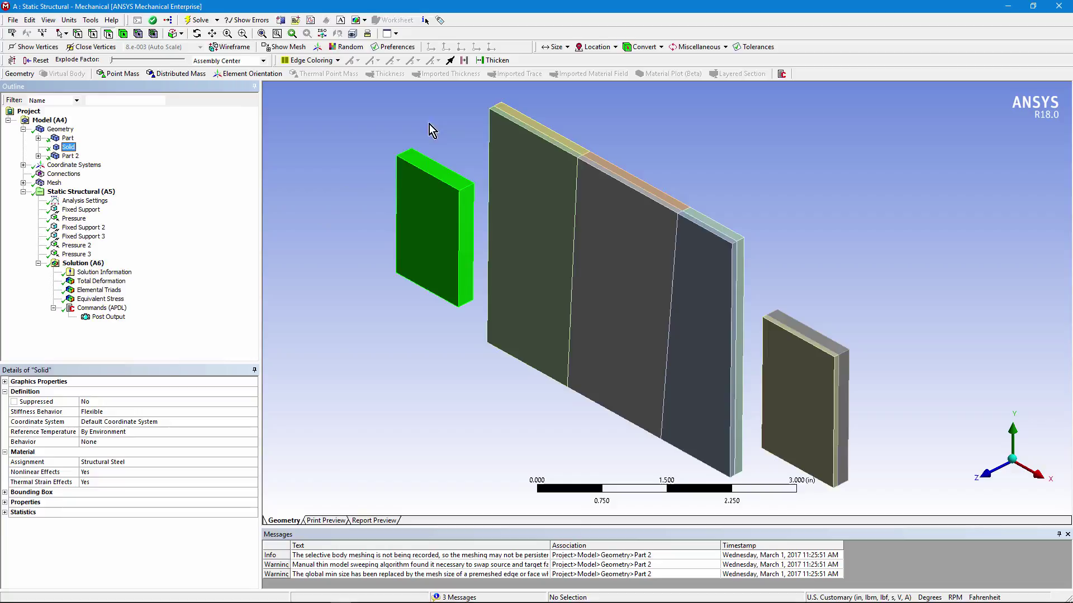
left_click(70, 156)
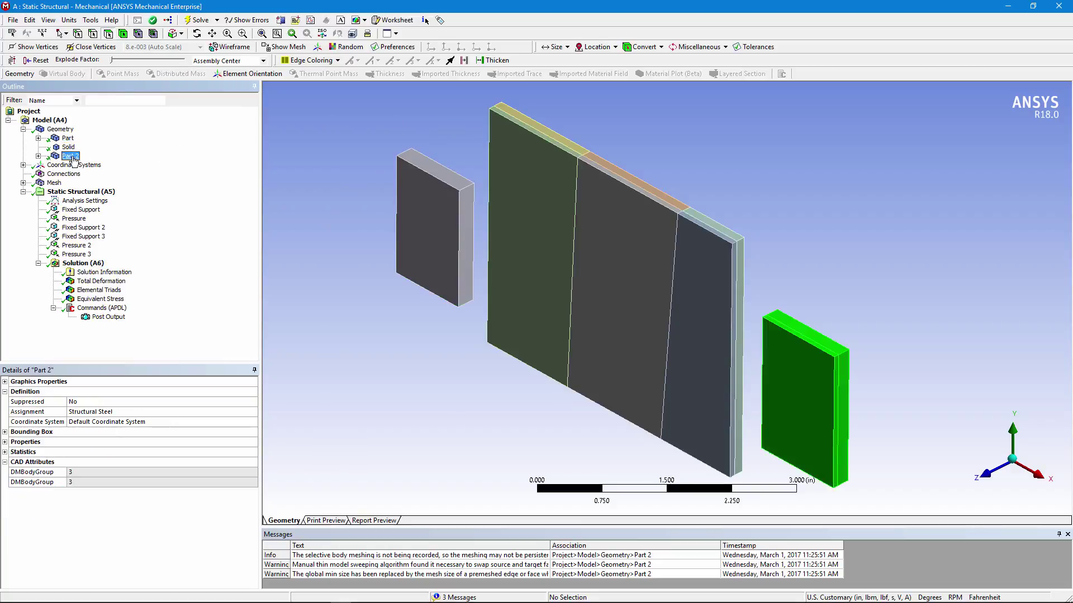
left_click(38, 156)
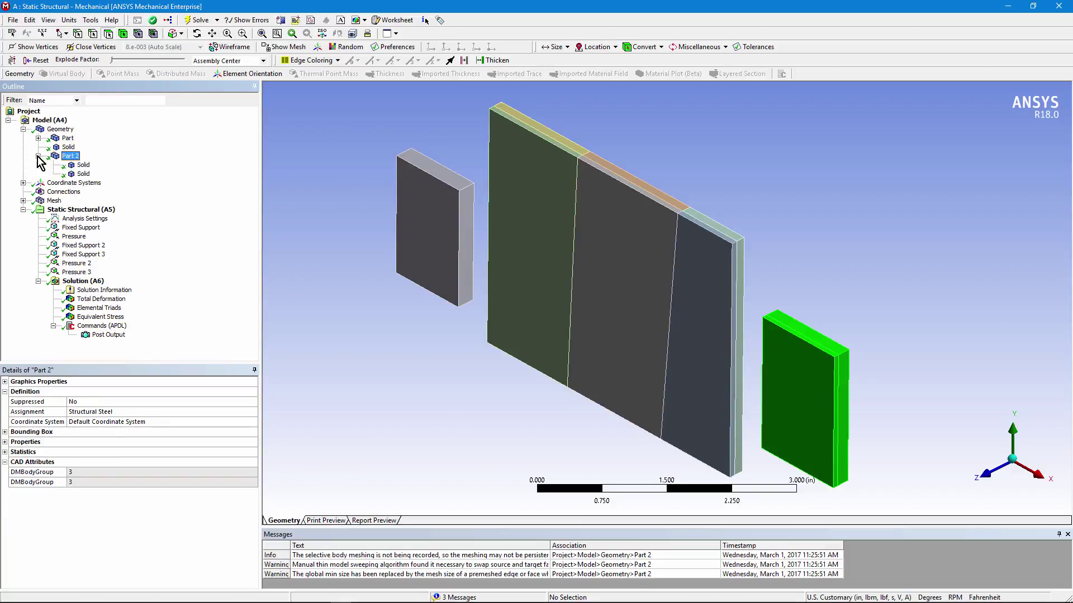
left_click(83, 165)
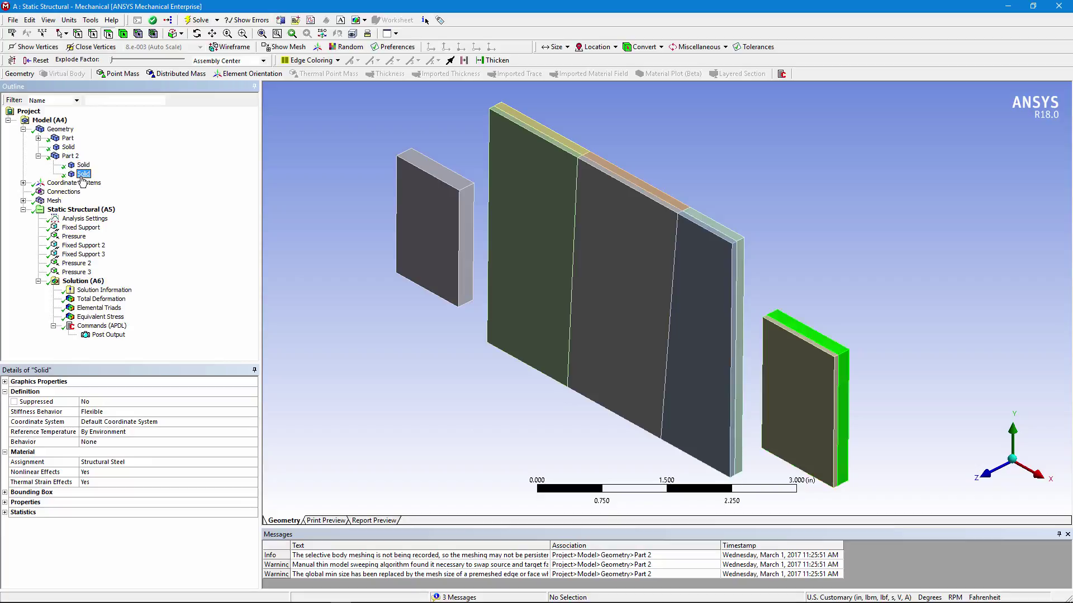
left_click(83, 174)
left_click(38, 157)
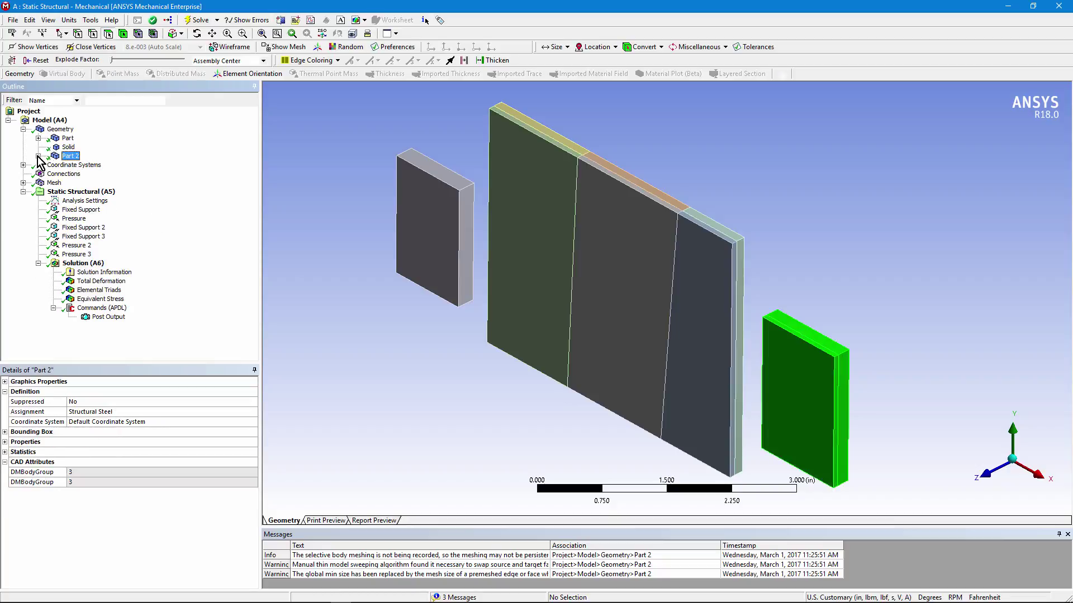
left_click(23, 183)
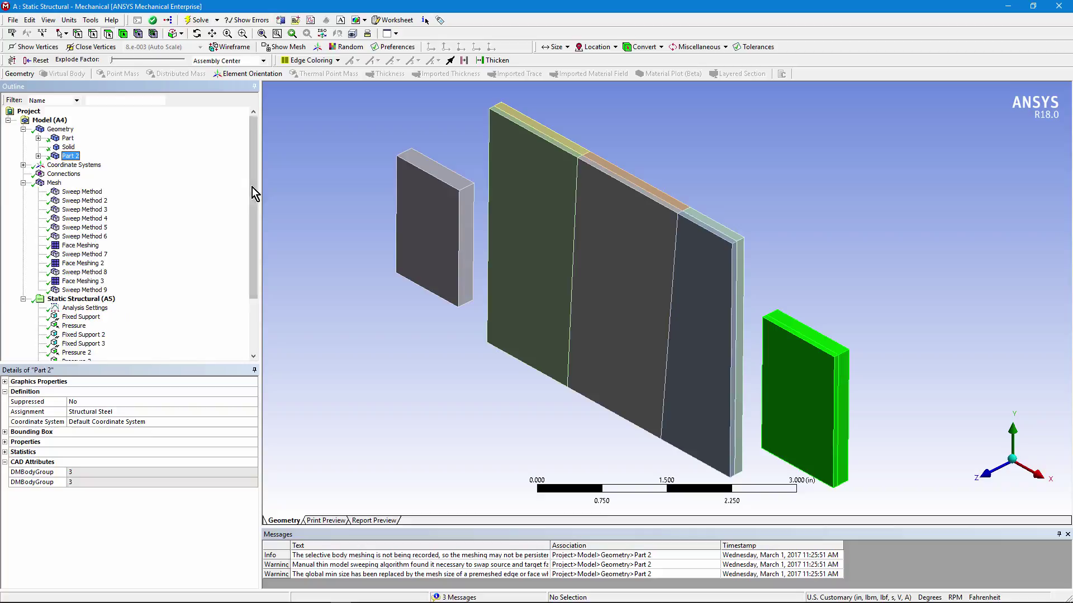
mouse_move(253, 186)
left_mouse_down()
mouse_move(253, 197)
mouse_move(250, 179)
left_mouse_up()
left_click(98, 194)
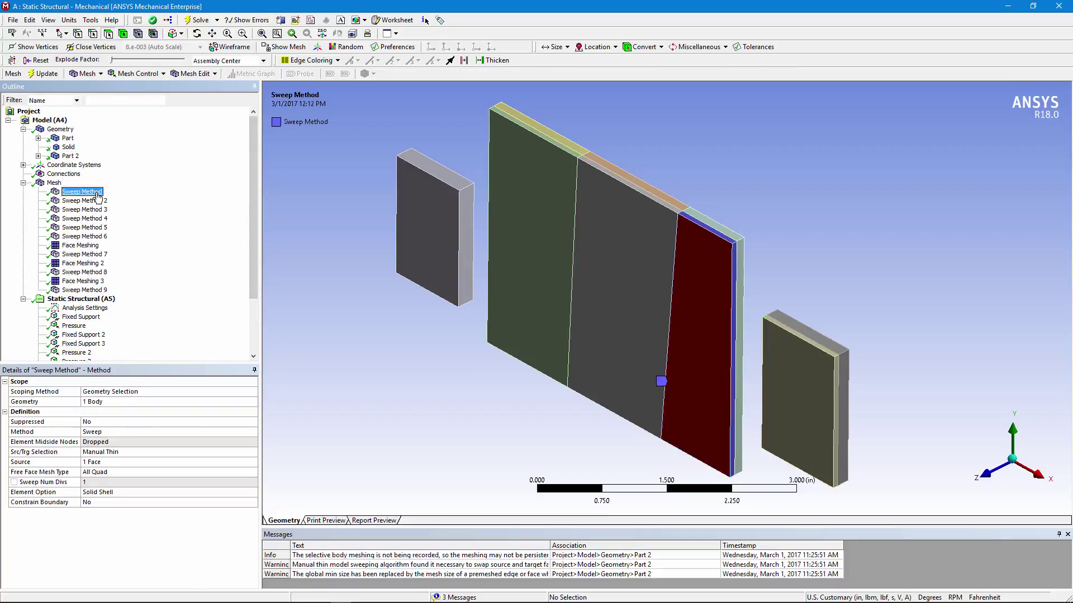
left_click(92, 201)
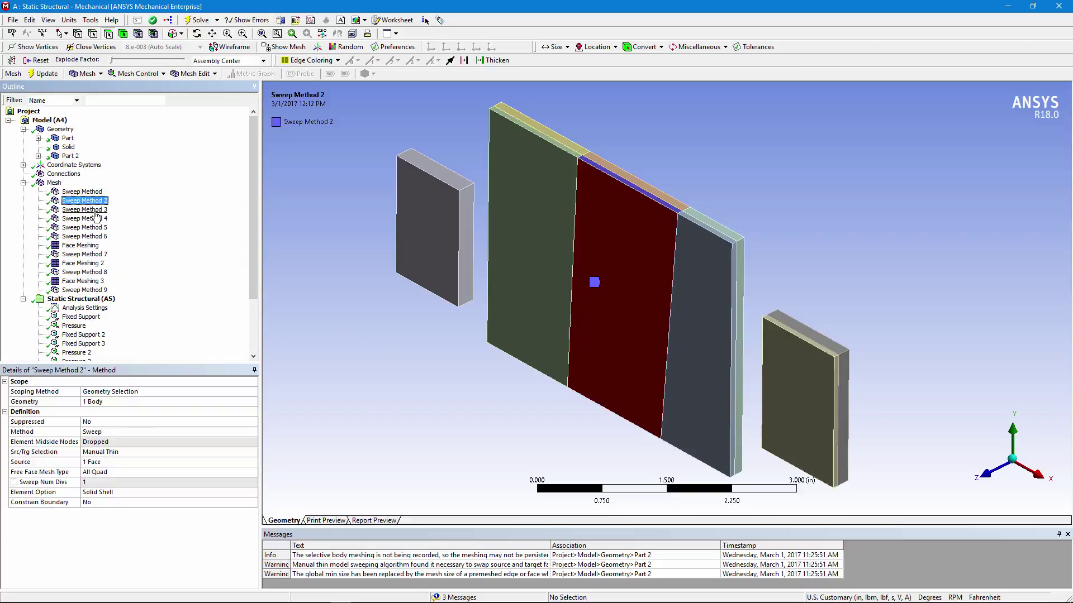
left_click(92, 210)
left_click(94, 219)
left_click(98, 228)
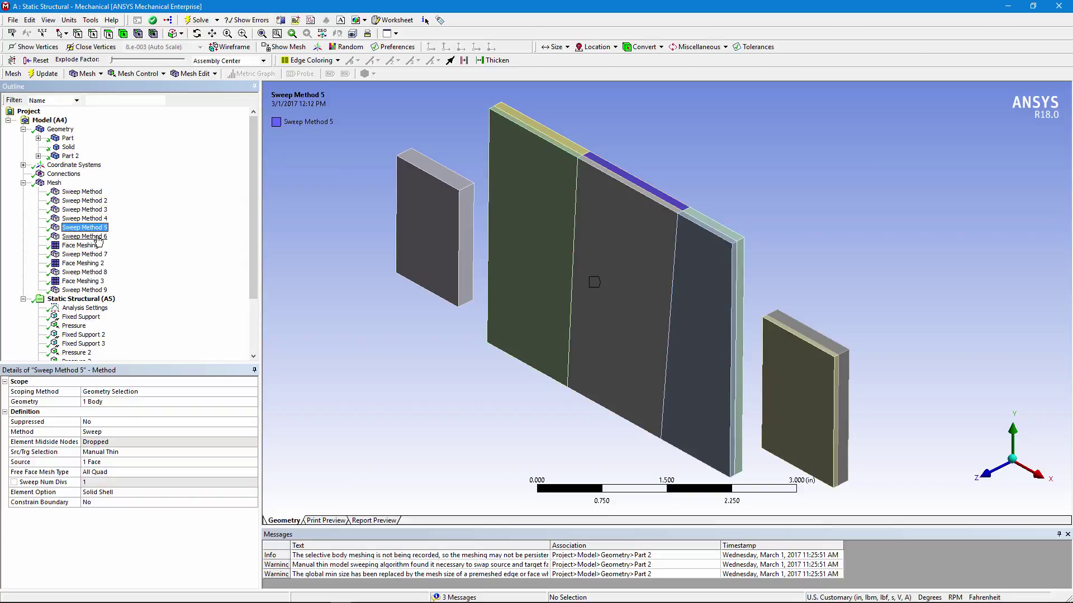
left_click(97, 237)
left_click(98, 193)
left_click(99, 236, "shift")
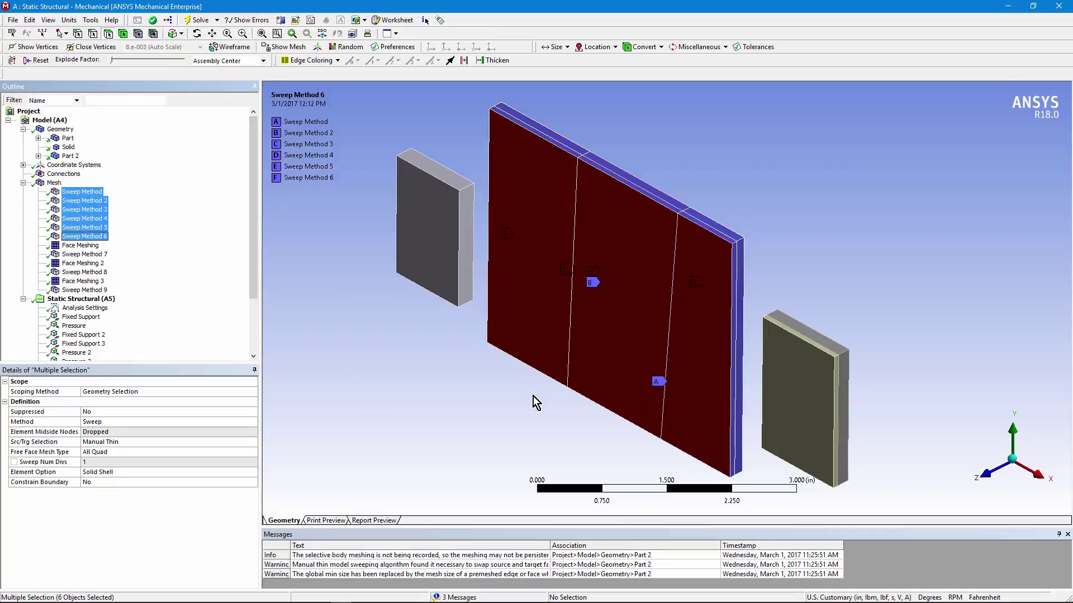
left_click(95, 193)
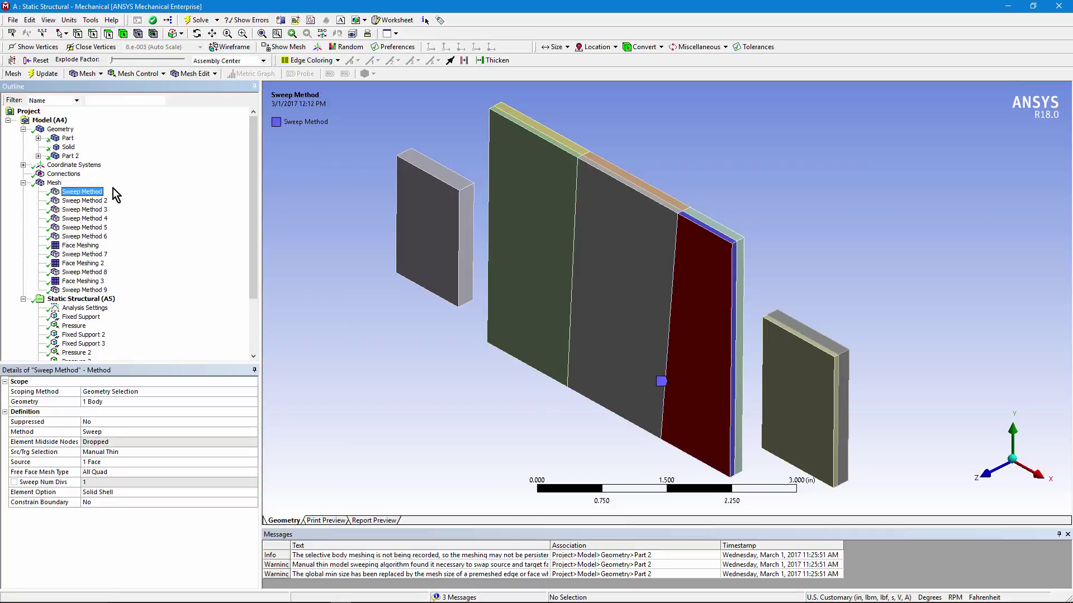
left_click_drag(254, 180, 251, 202)
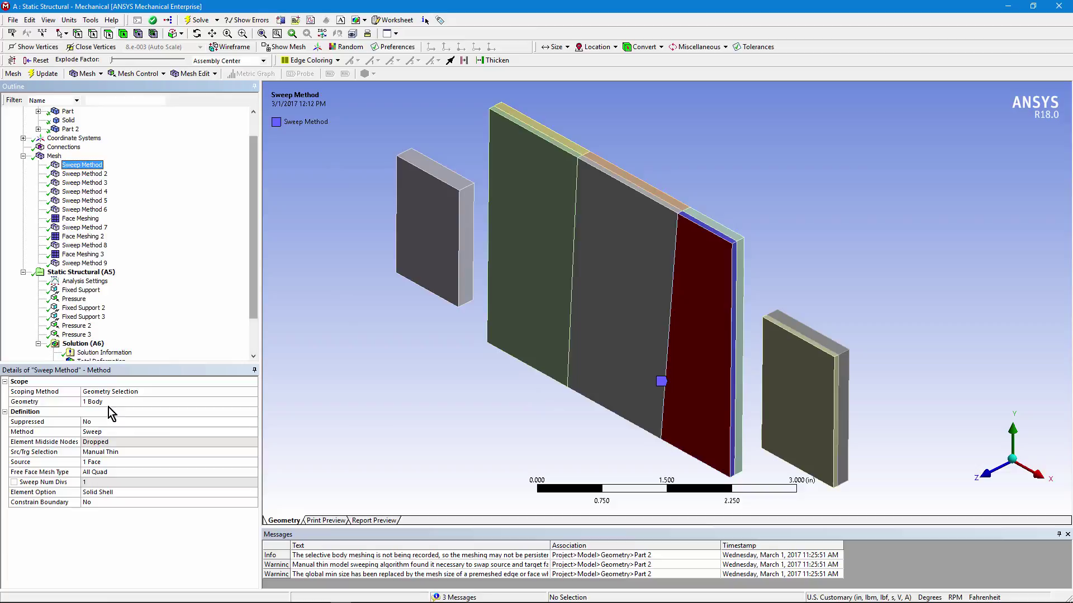
left_click(142, 451)
left_click(252, 452)
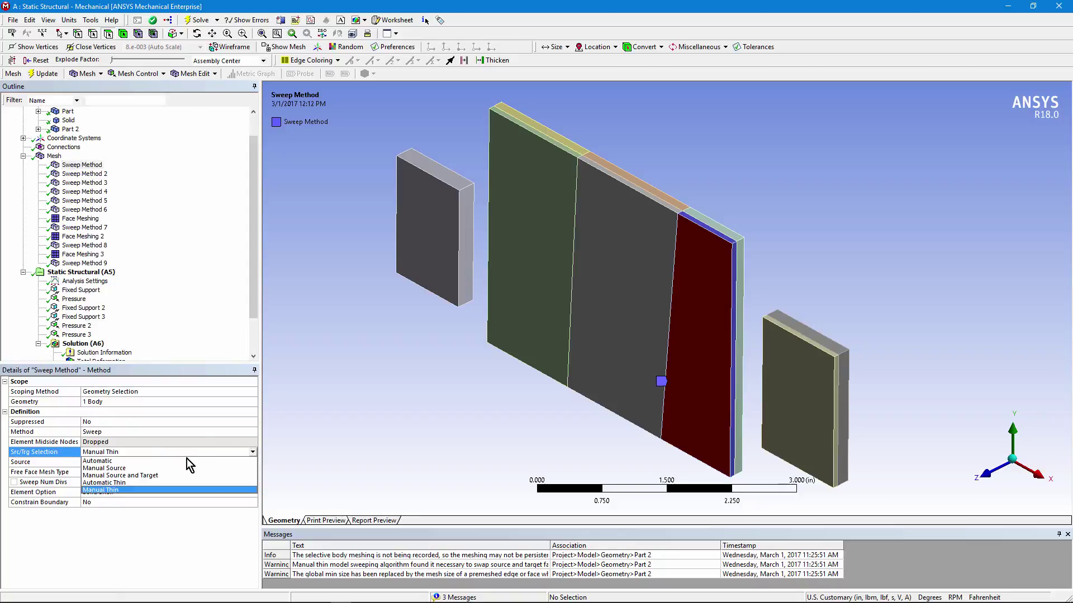
left_click(411, 420)
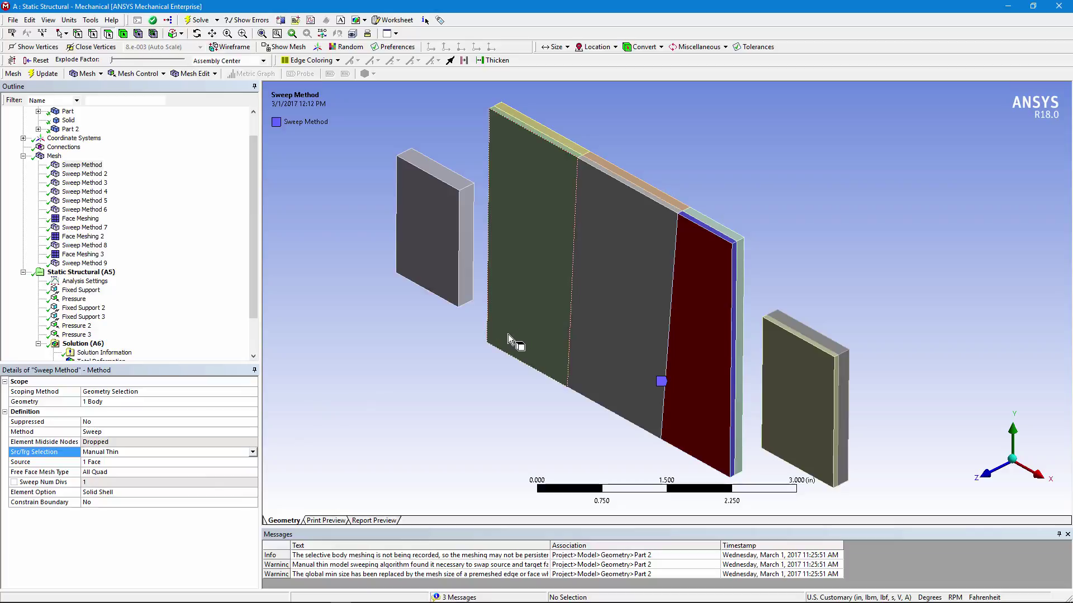
Review Sweep Methods 2 through 6, then show Sweep Method 7's 3-division settings
left_click(93, 174)
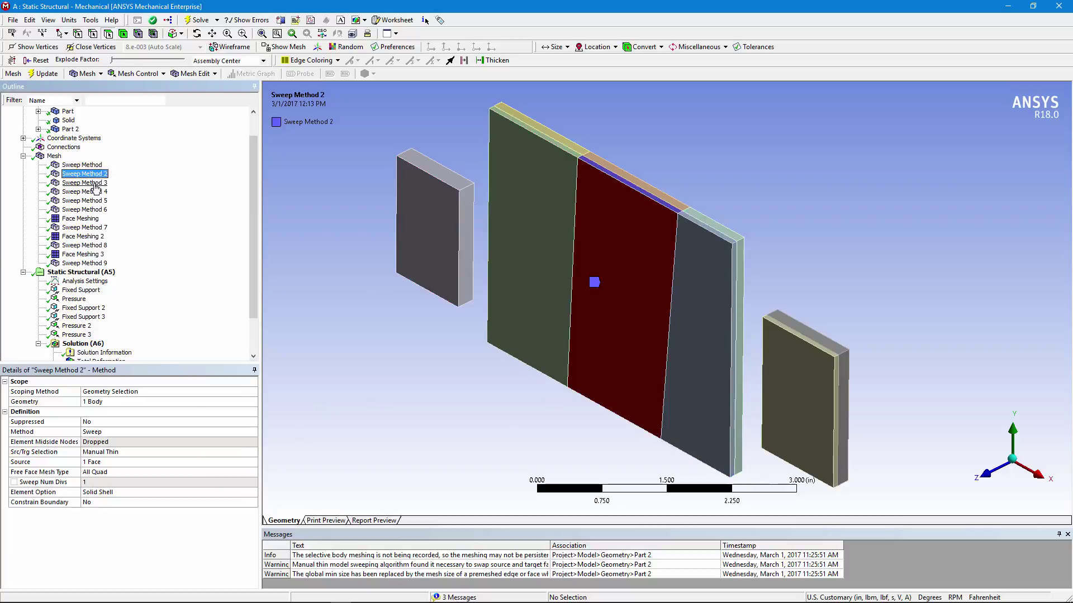
left_click(89, 183)
left_click(90, 192)
left_click(92, 201)
left_click(95, 210)
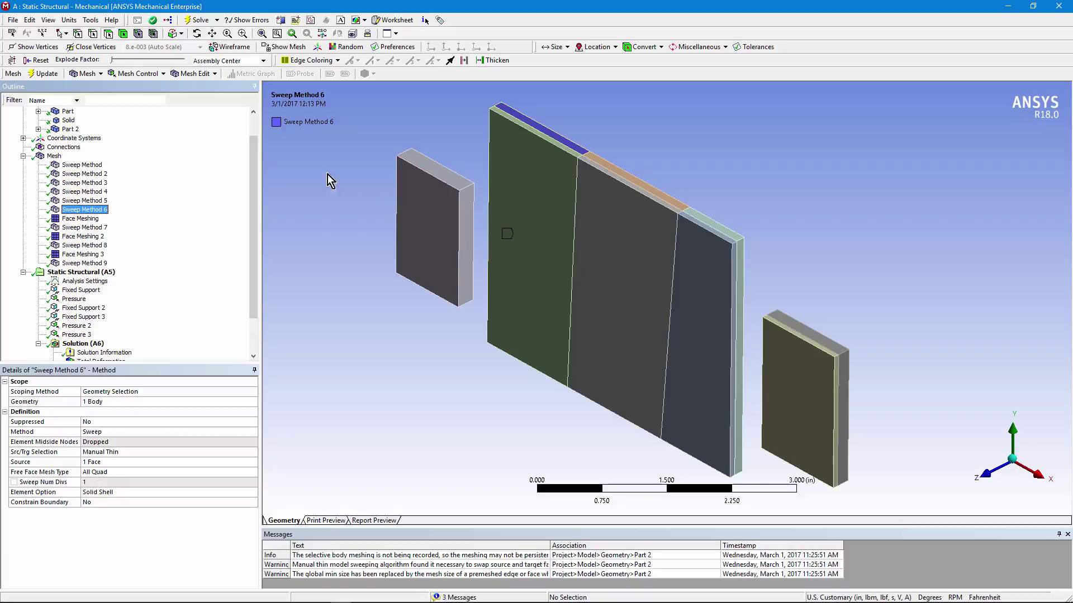
left_click(83, 228)
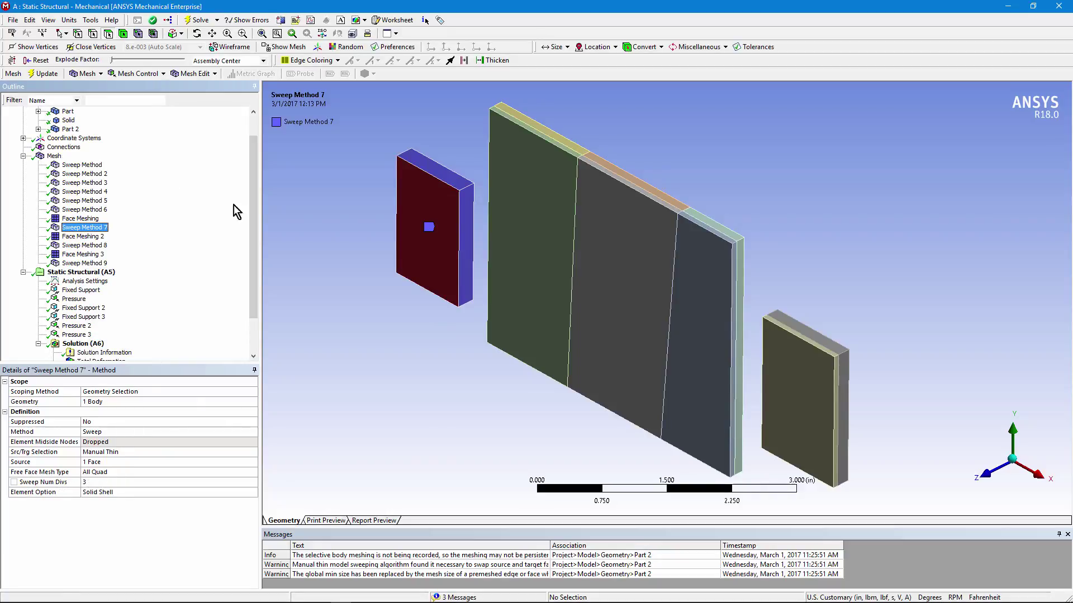
Select the Mesh node to show the brick mesh on the assembly
scroll(254, 220, "up", 1)
left_click(54, 183)
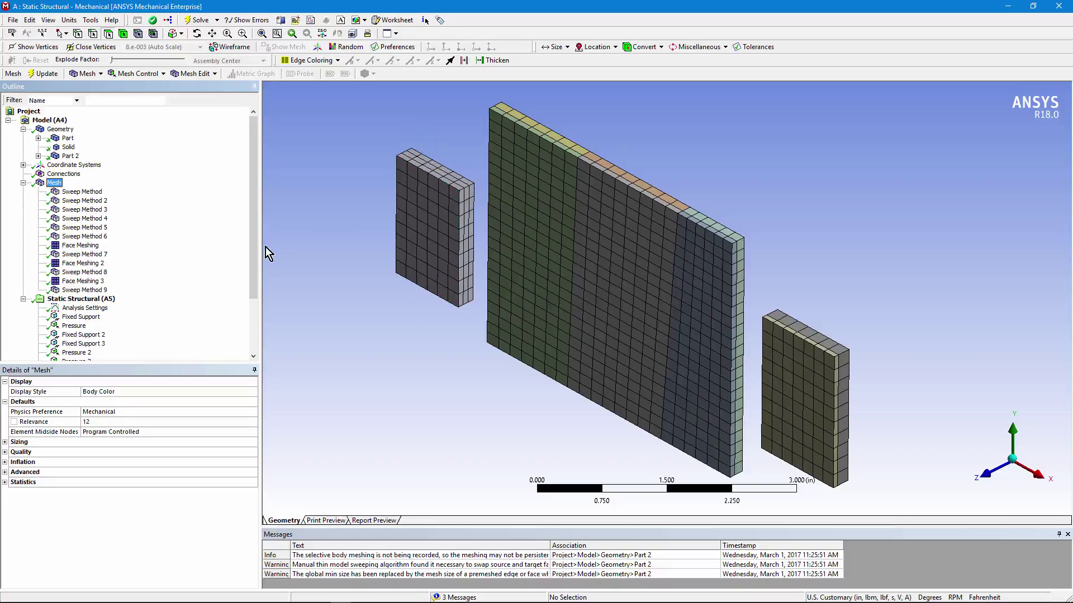
Select Sweep Method 8 to view its Solid element settings for the right plate
left_click(93, 272)
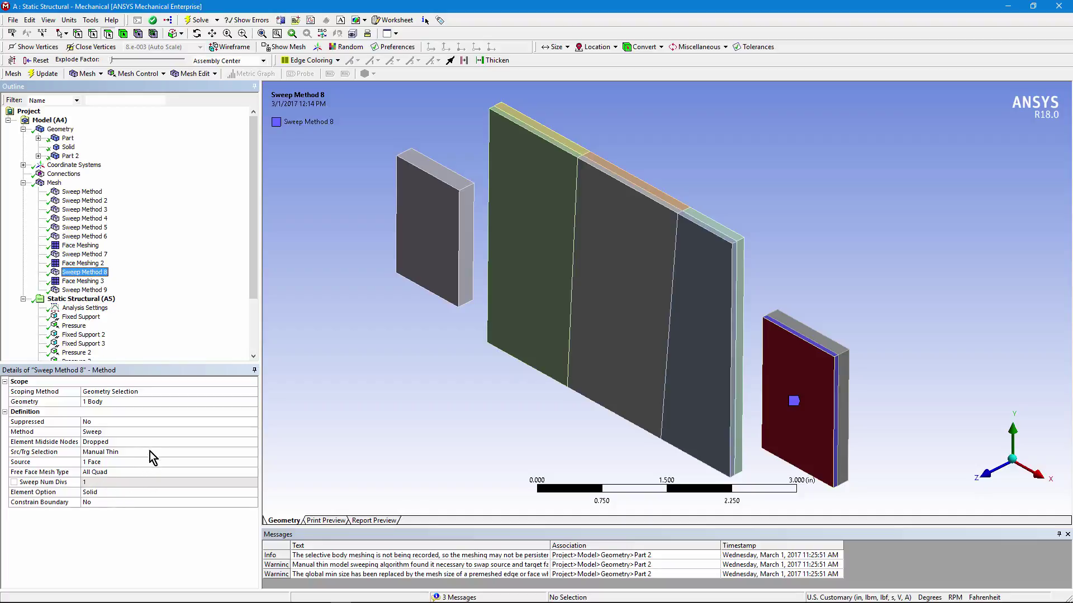
Switch Sweep Method 8 to Solid Shell elements, then review Sweep Method 9's settings
left_click(182, 493)
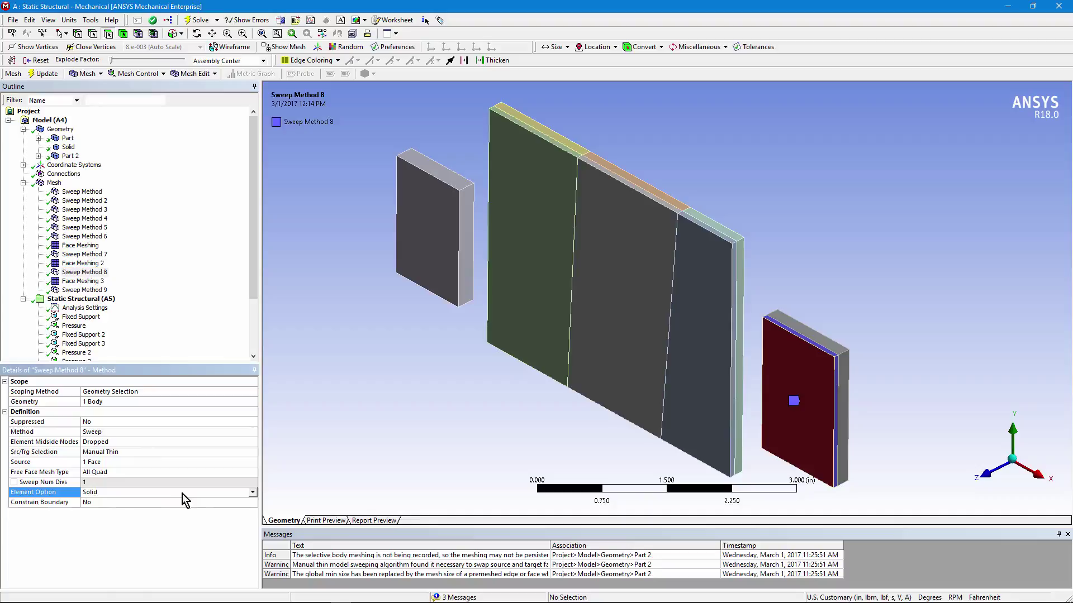
left_click(253, 493)
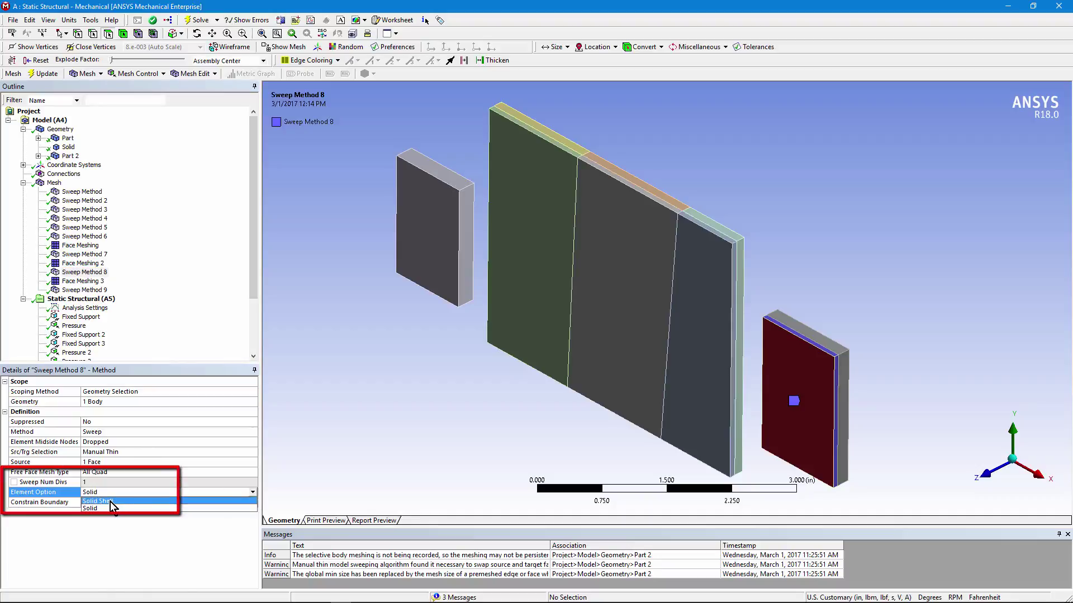
left_click(110, 502)
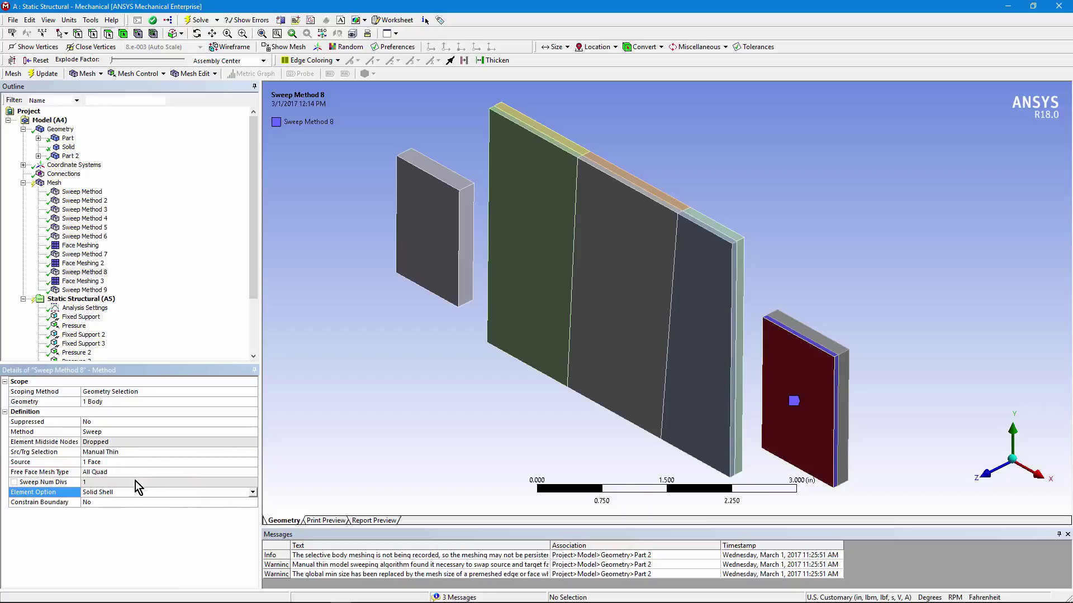
left_click(253, 493)
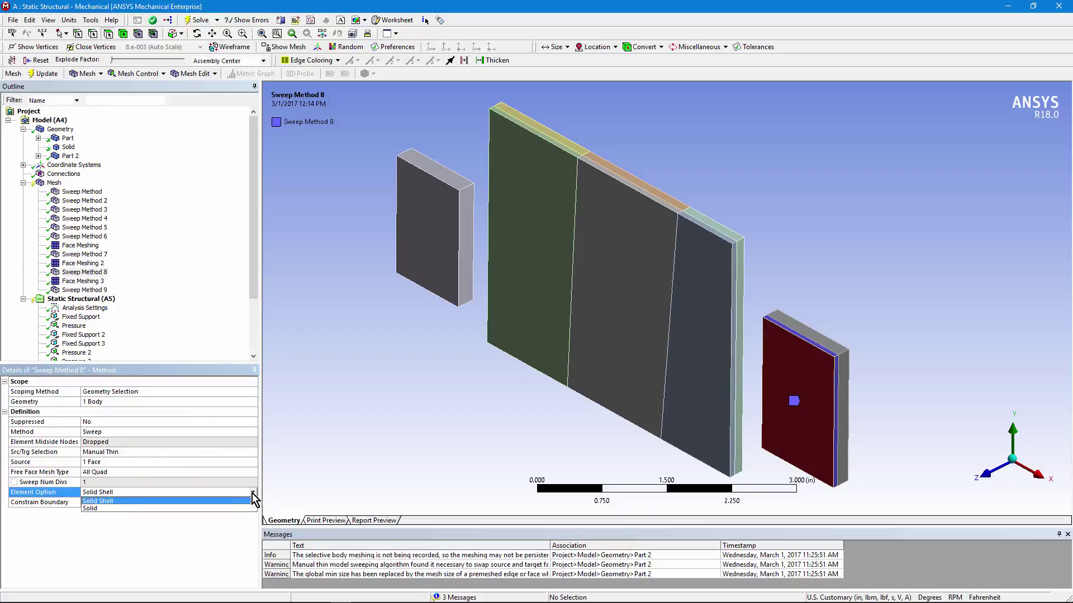
left_click(109, 502)
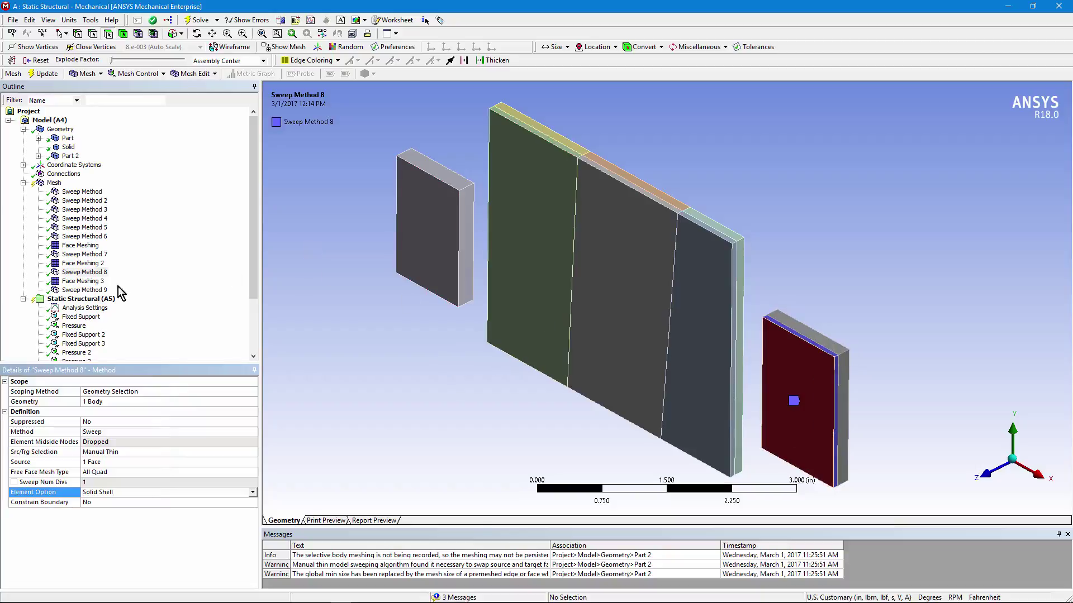
left_click(90, 291)
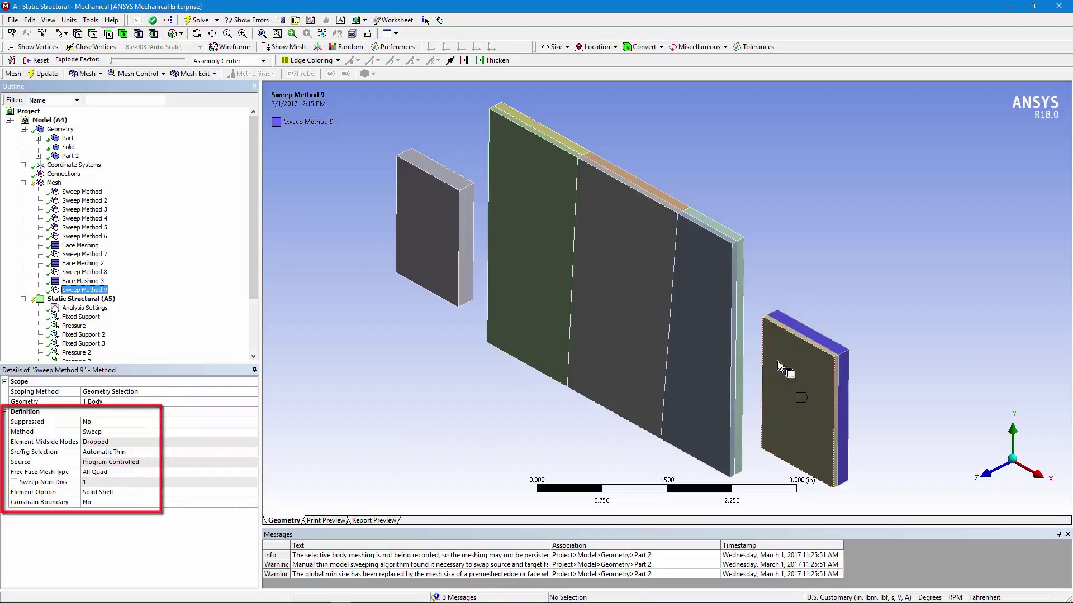
Regenerate the assembly mesh and display Static Structural (A5) with its supports and pressures
left_click(54, 182)
right_click(53, 182)
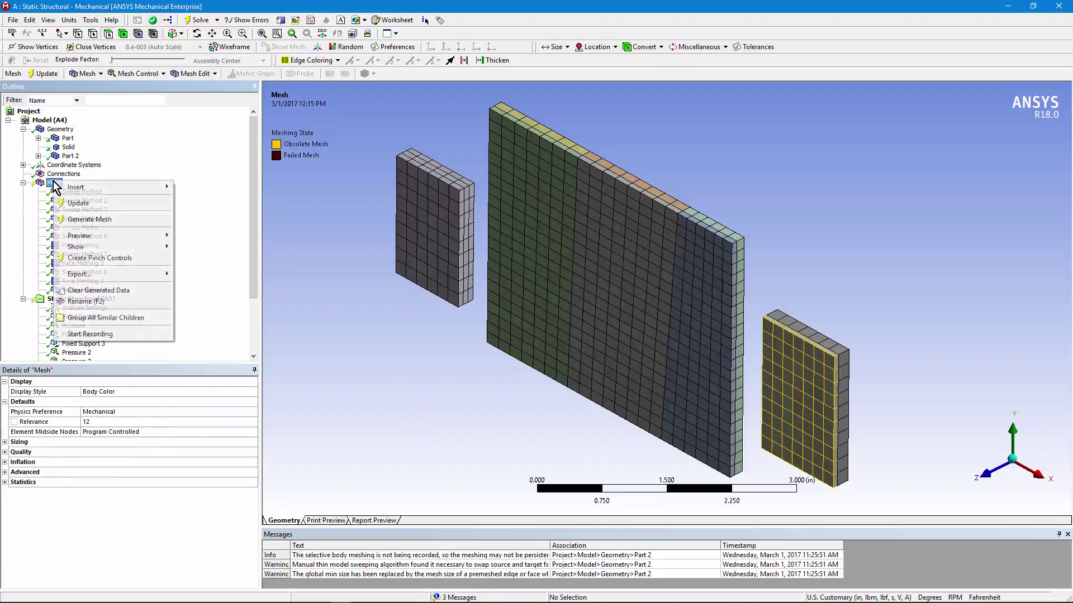
left_click(75, 220)
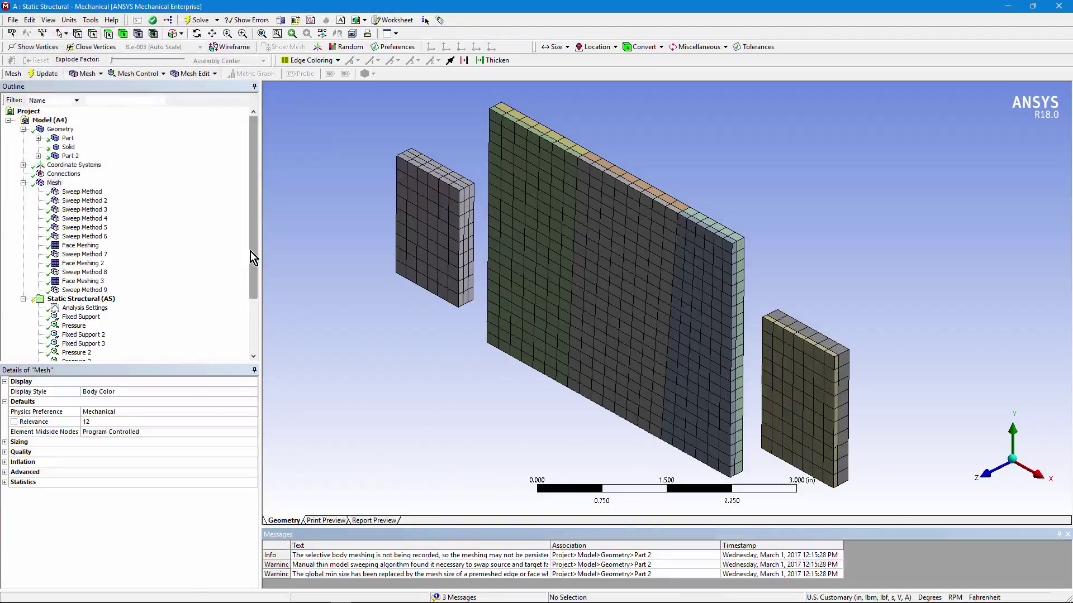
left_click_drag(250, 252, 251, 350)
left_click(81, 228)
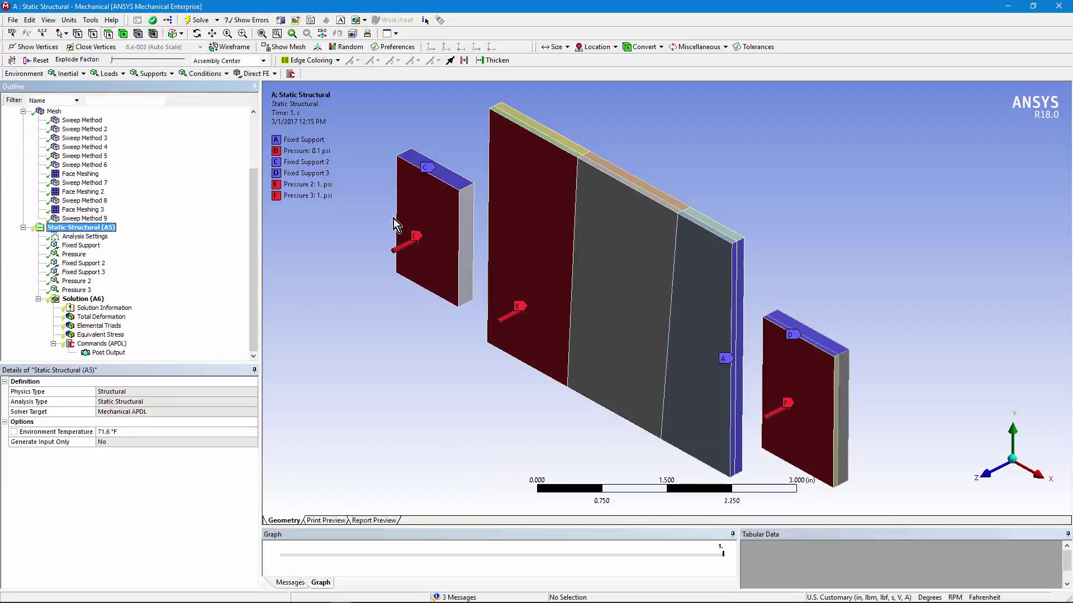
Solve Solution (A6) and display Total Deformation, which peaks at 0.00011802 in
left_click(83, 299)
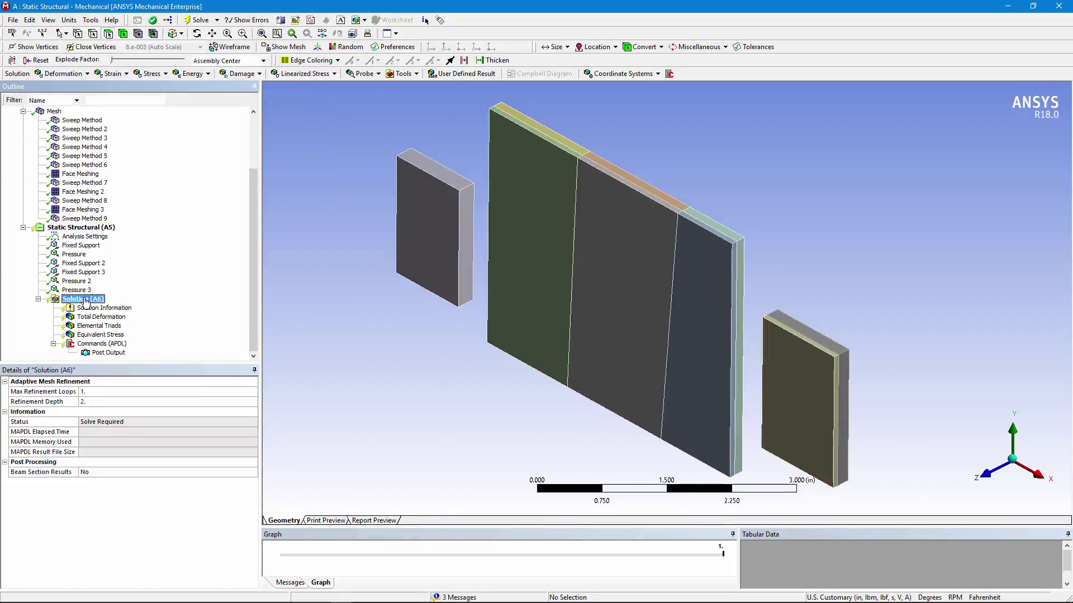
right_click(85, 302)
left_click(107, 318)
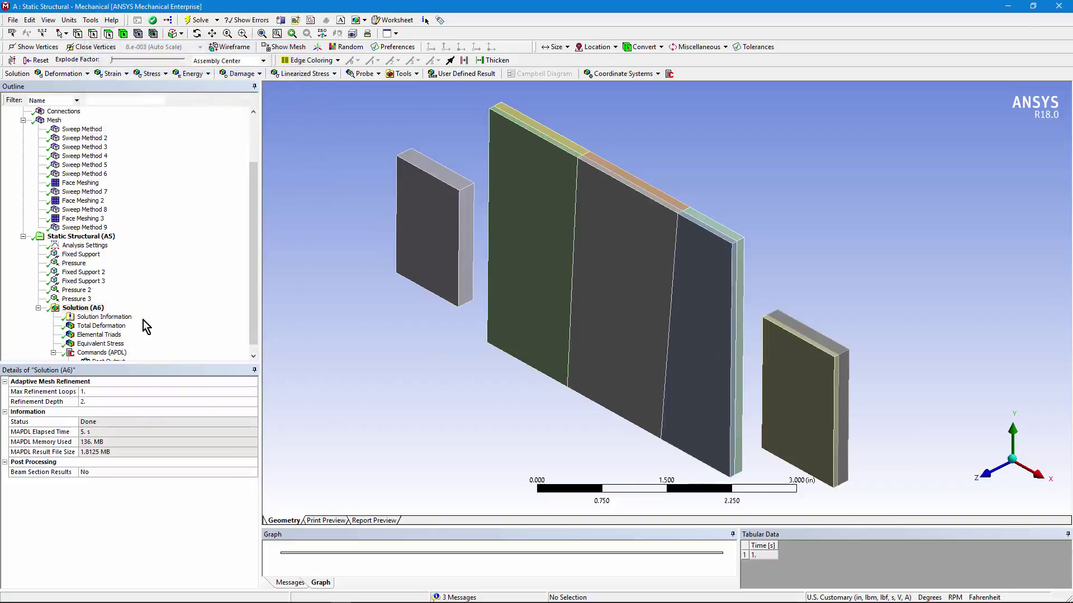
left_click(115, 326)
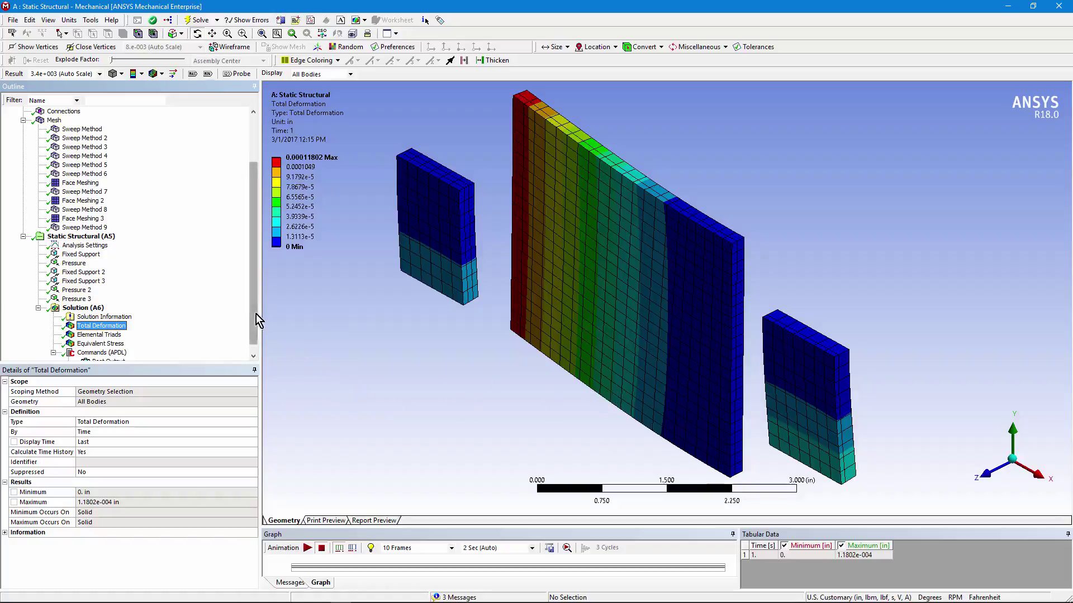
Review the Equivalent Stress result (peak 159.8 psi), then display the Elemental Triads result
left_click(253, 356)
left_click(107, 335)
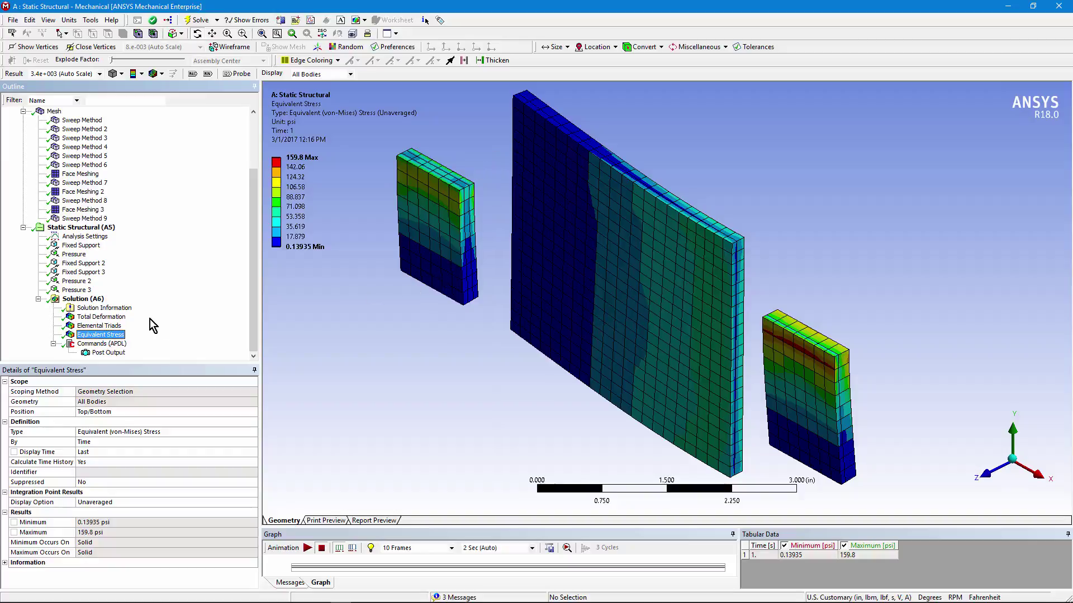
left_click(106, 326)
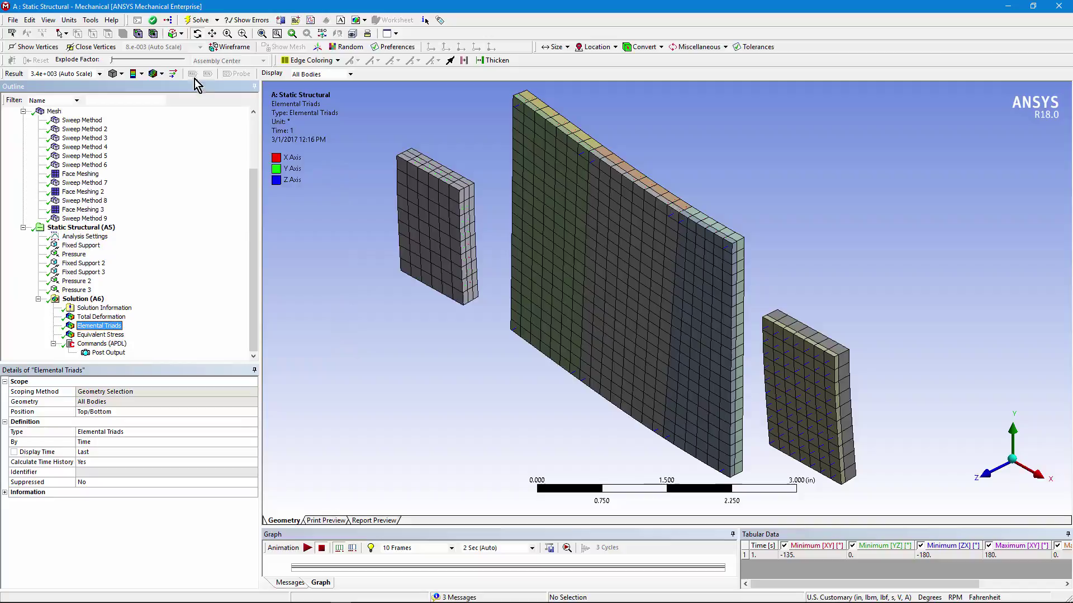
Switch the model to wireframe and rotate and zoom into the large plate's element triads
left_click(238, 47)
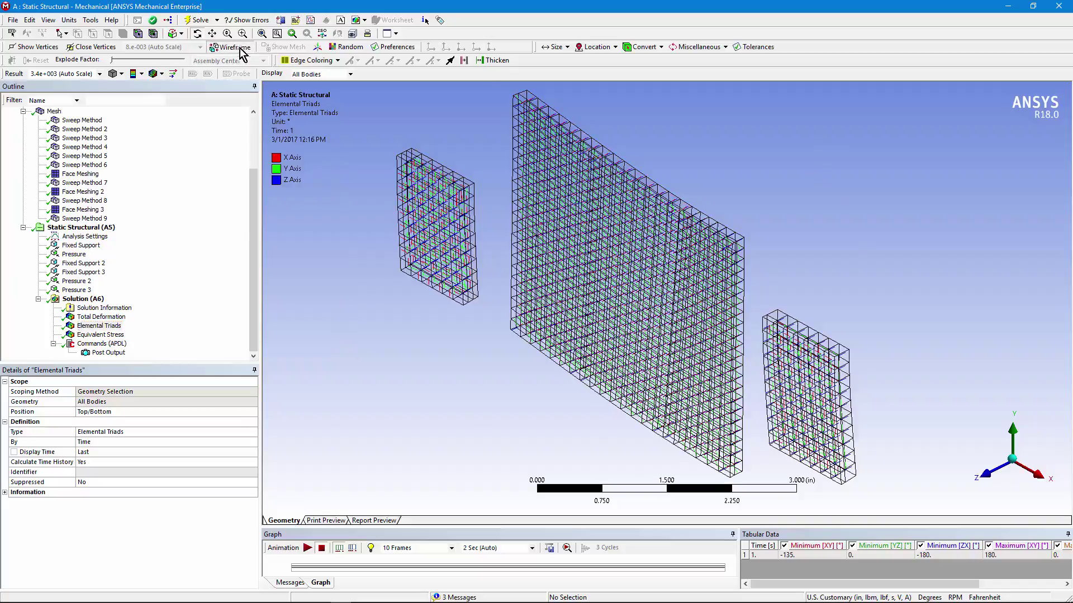
left_click_drag(913, 479, 831, 349)
scroll(956, 342, "up", 5)
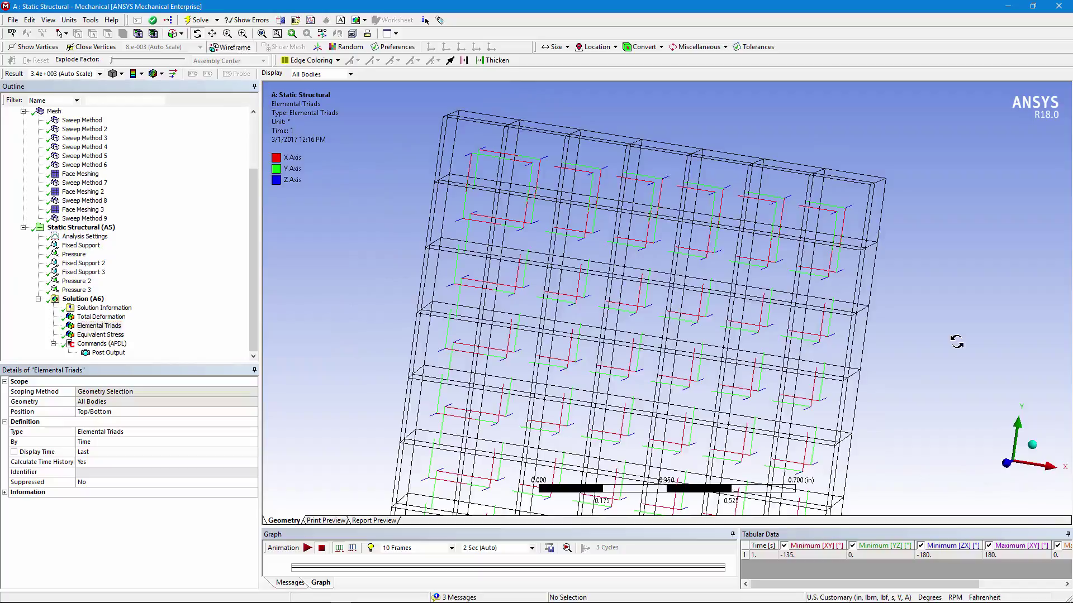
left_click_drag(901, 280, 833, 247)
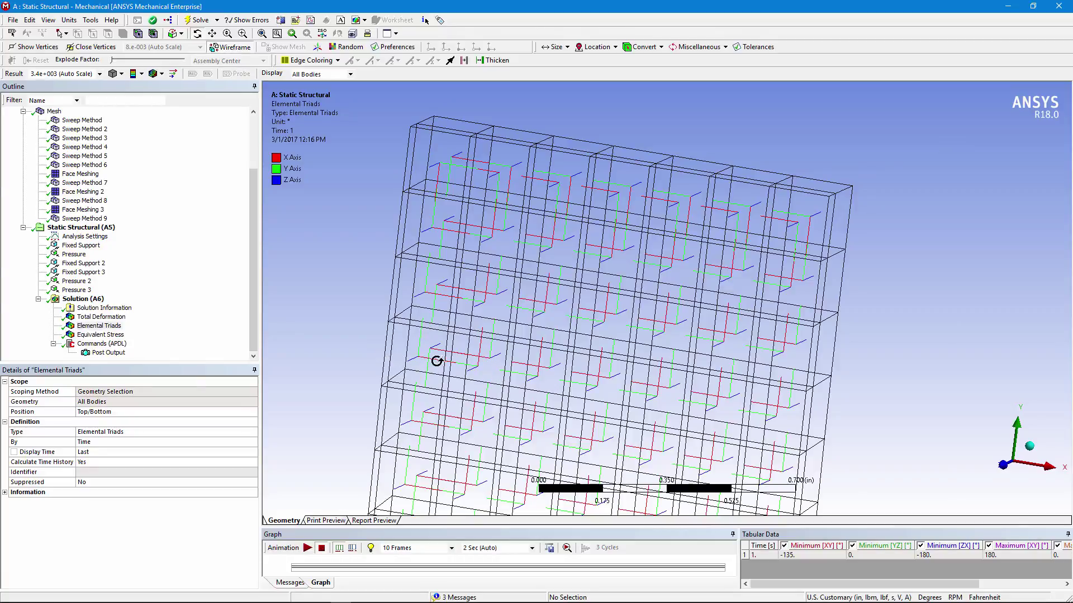
scroll(441, 354, "down", 10)
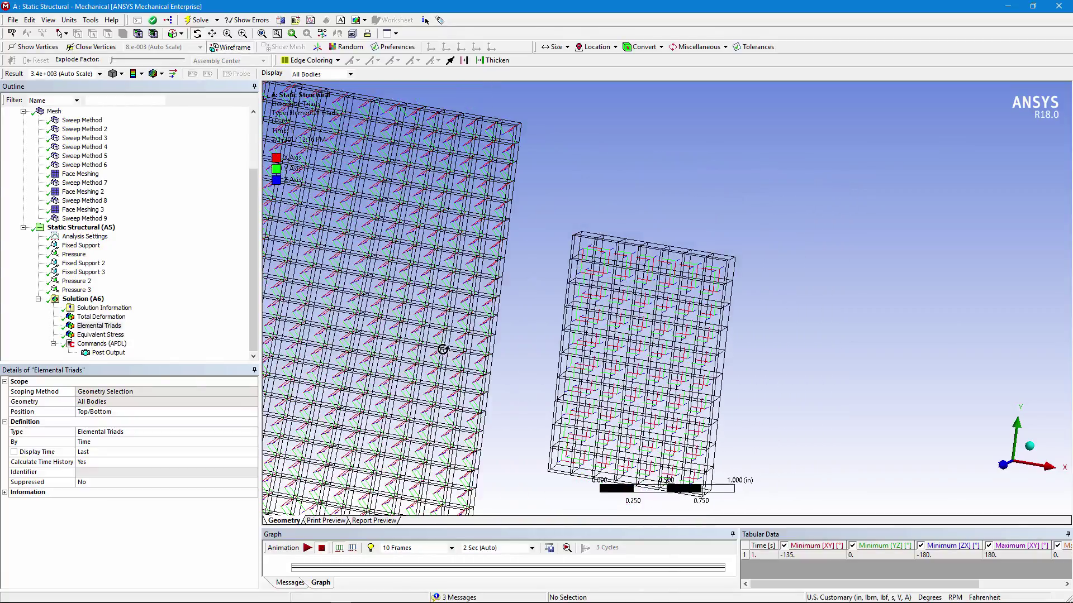
Zoom in on the upper-left body and small left plate to inspect their triads
right_click_drag(412, 125, 598, 213)
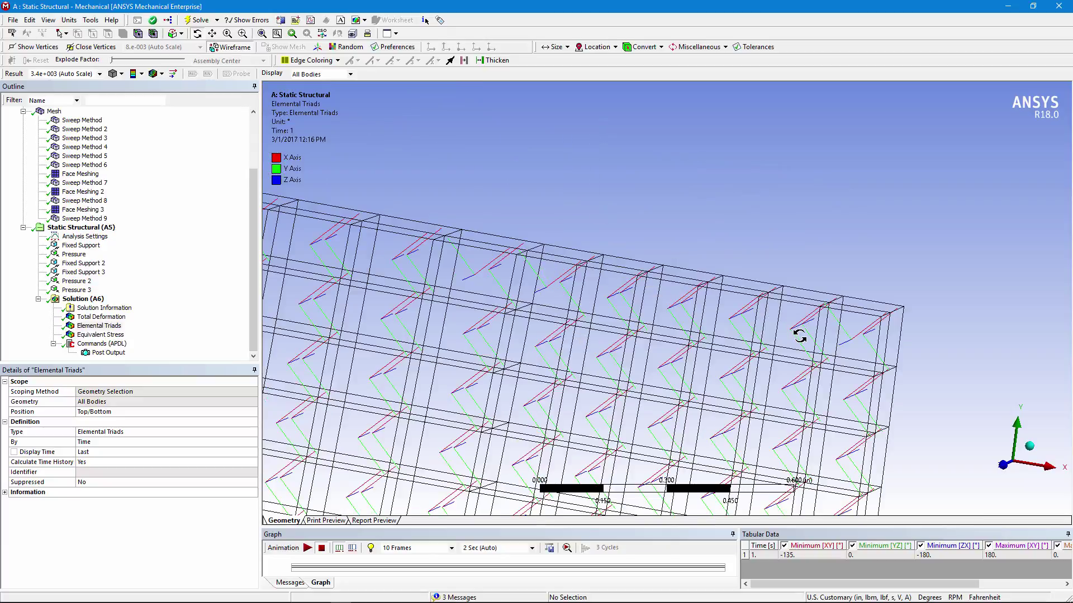
scroll(800, 340, "down", 1)
scroll(801, 341, "down", 3)
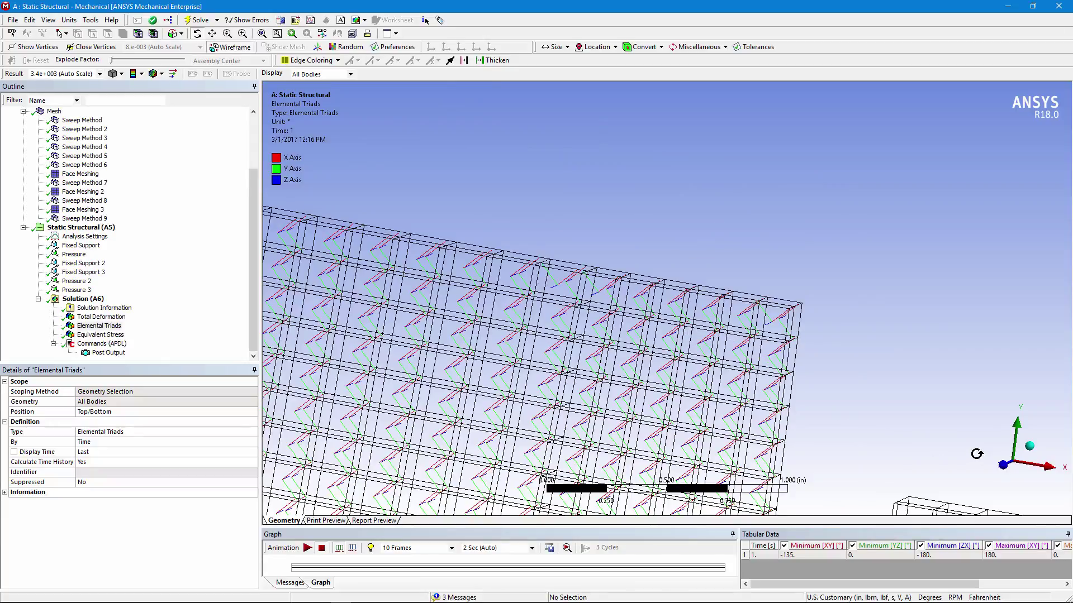
scroll(517, 331, "down", 8)
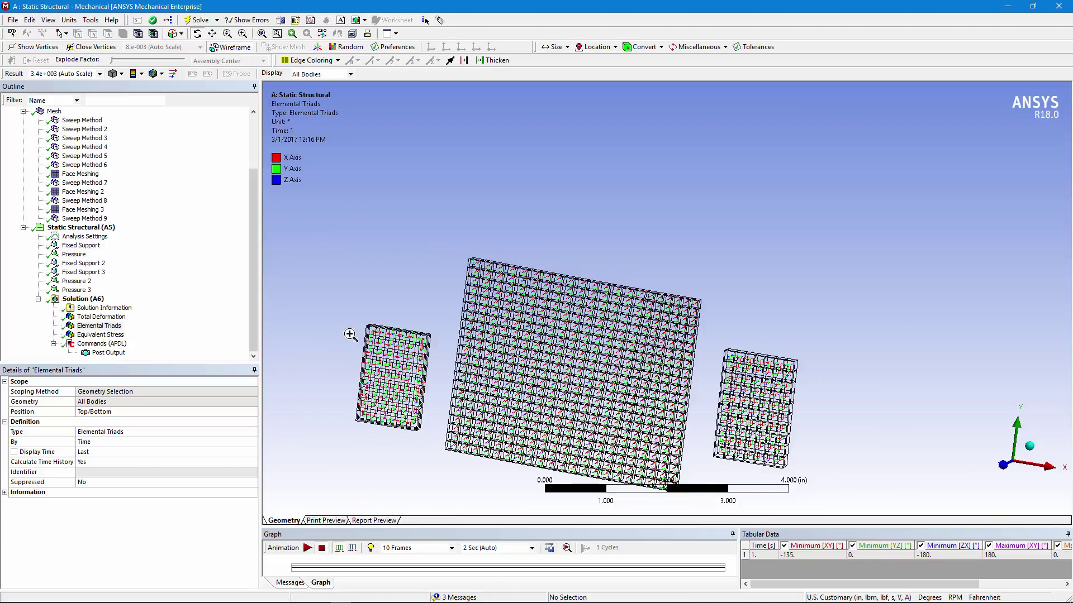
right_click_drag(343, 330, 444, 419)
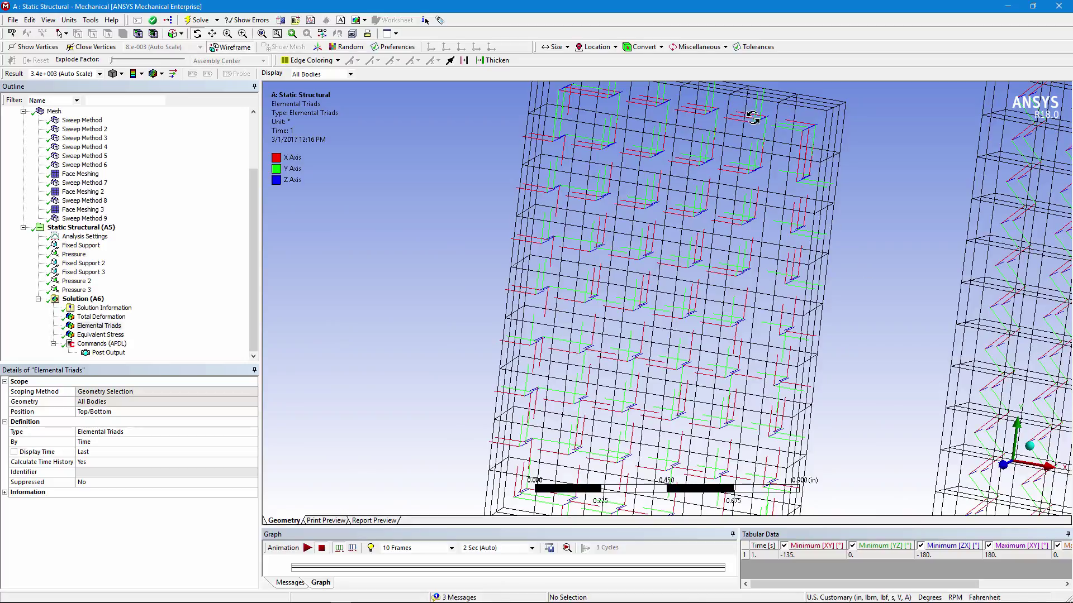
left_click_drag(776, 197, 719, 211)
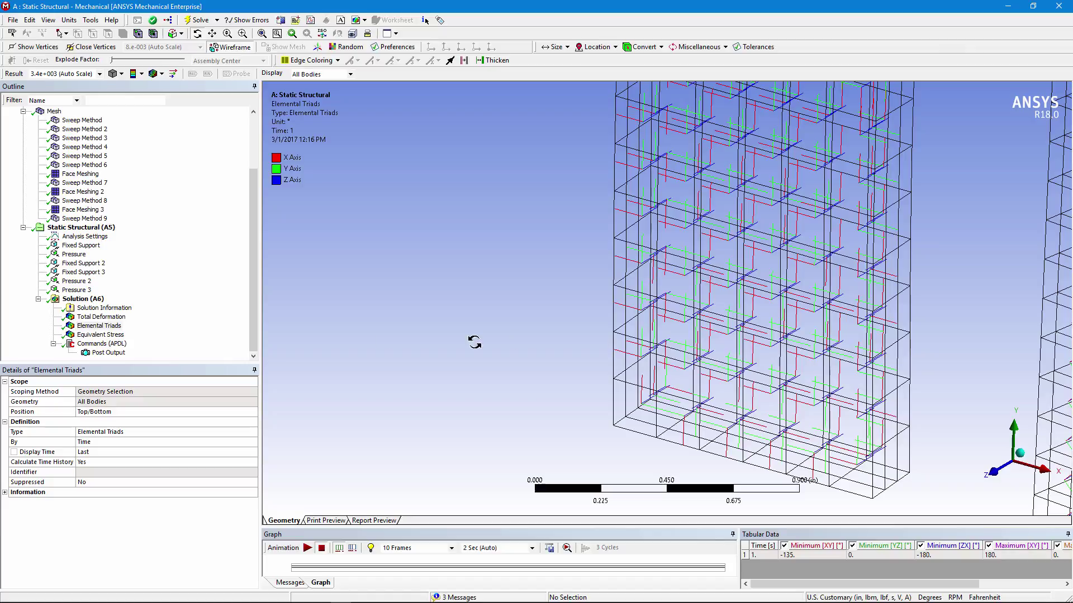
Fit the whole model in view and return to solid shading
left_click(84, 300)
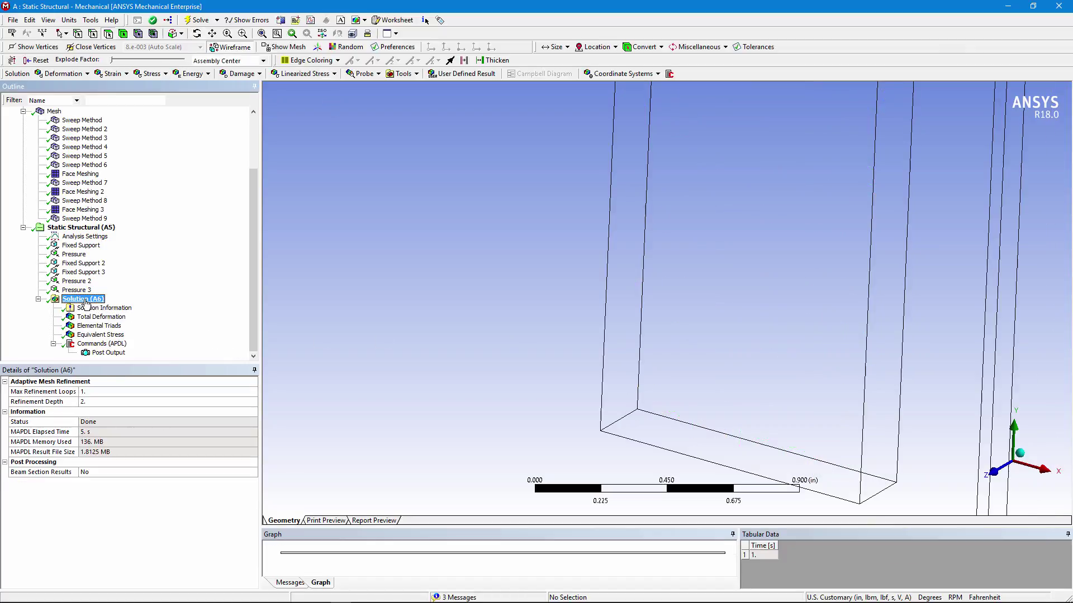
left_click(262, 33)
left_click(238, 48)
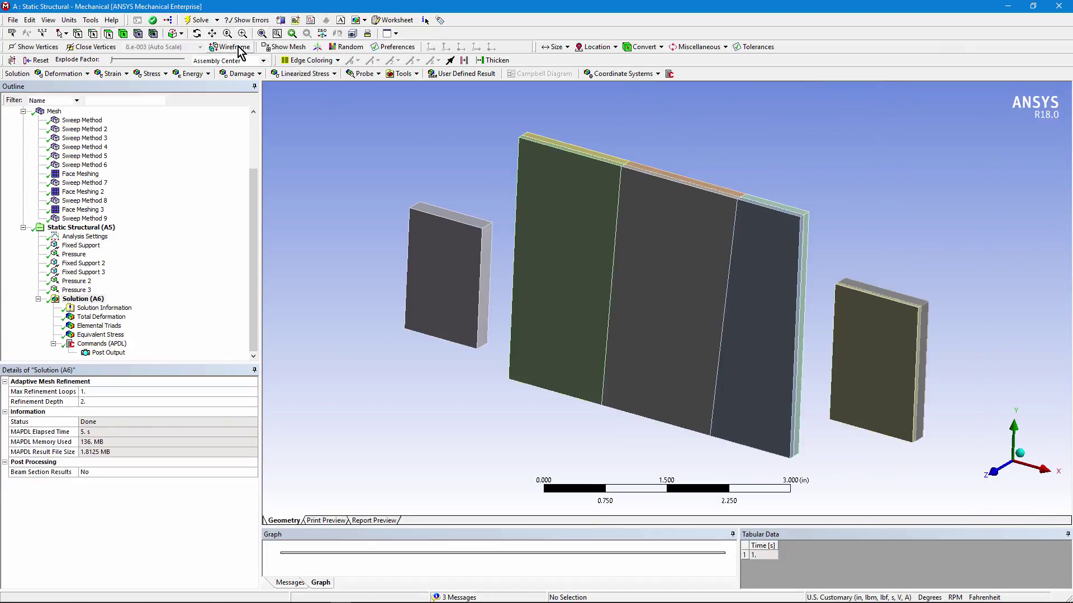
left_click(253, 266)
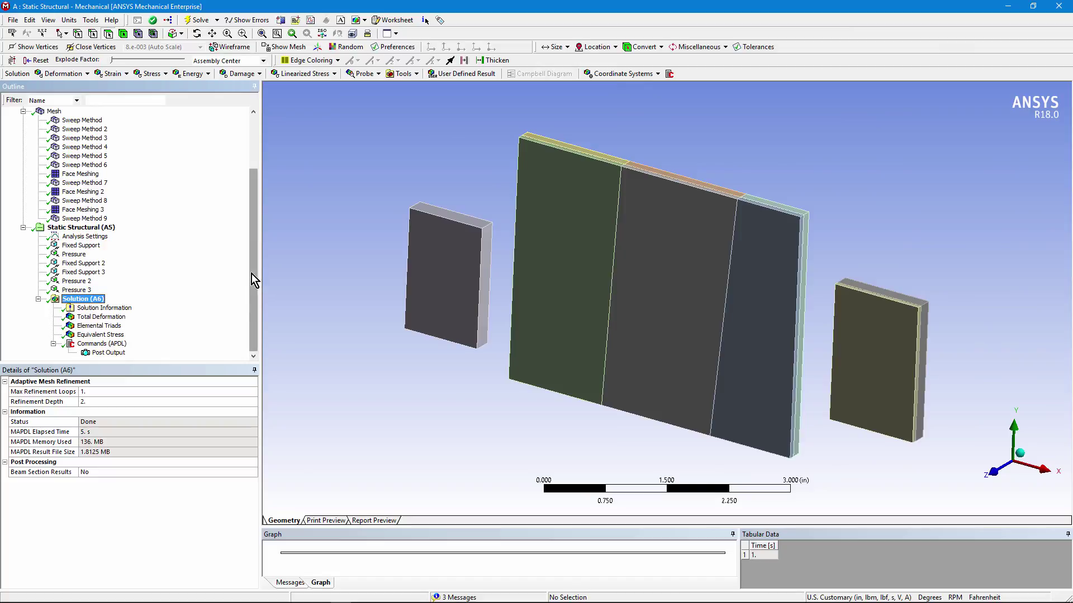
Review Sweep Method 7 on the small left plate: manual thin, solid shell, 3 divisions
left_click(53, 112)
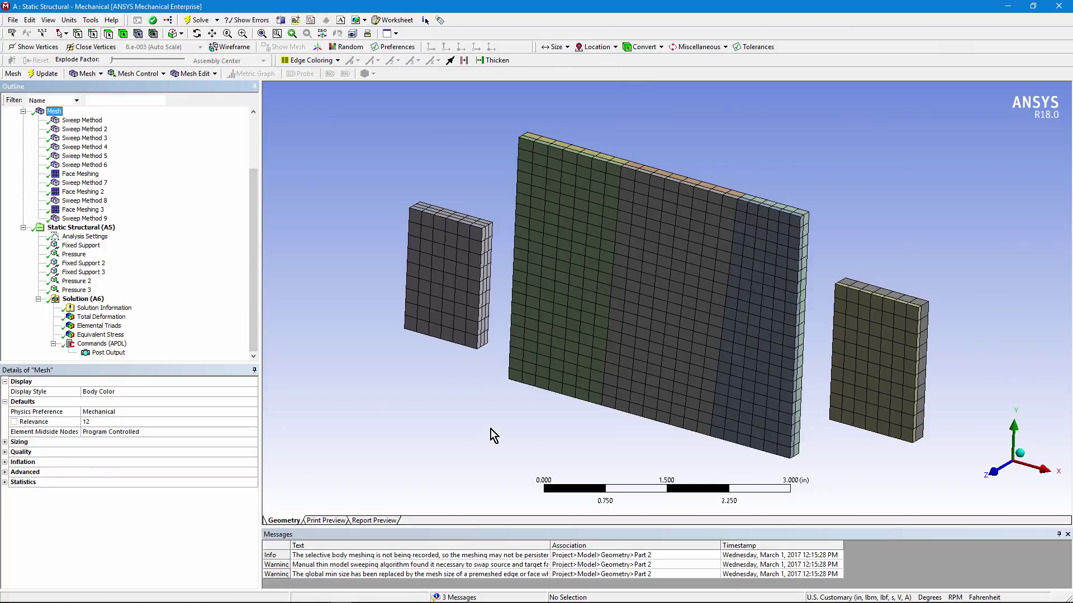
middle_click_drag(491, 429, 523, 320)
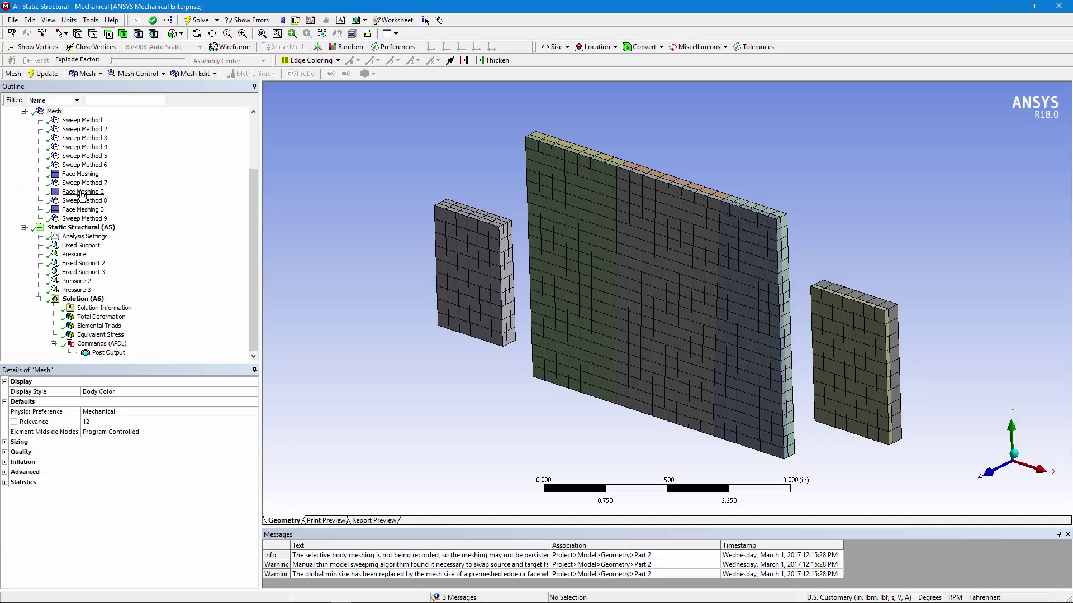
left_click(82, 182)
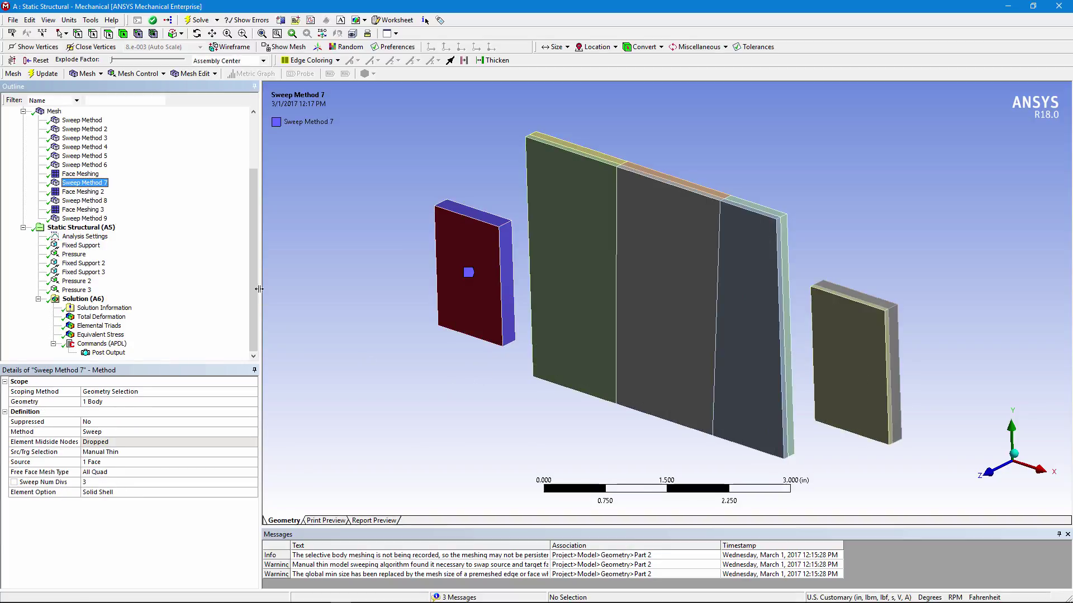
Compare the large plate strip's Sweep Method (solid shell, one division) with the Mesh and Solution branches
left_click(84, 121)
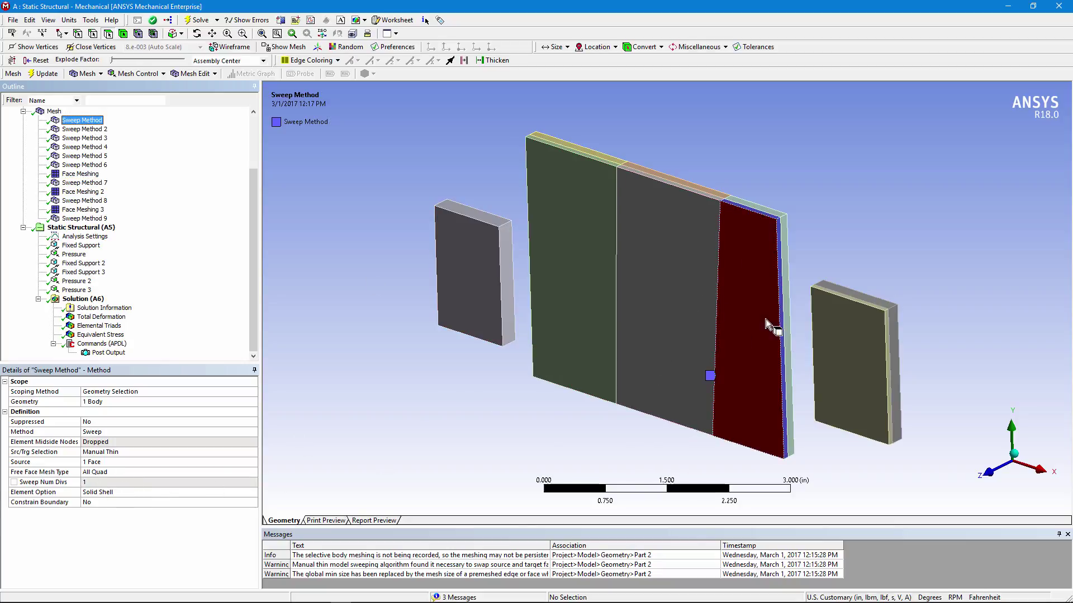
middle_click_drag(857, 476, 863, 478)
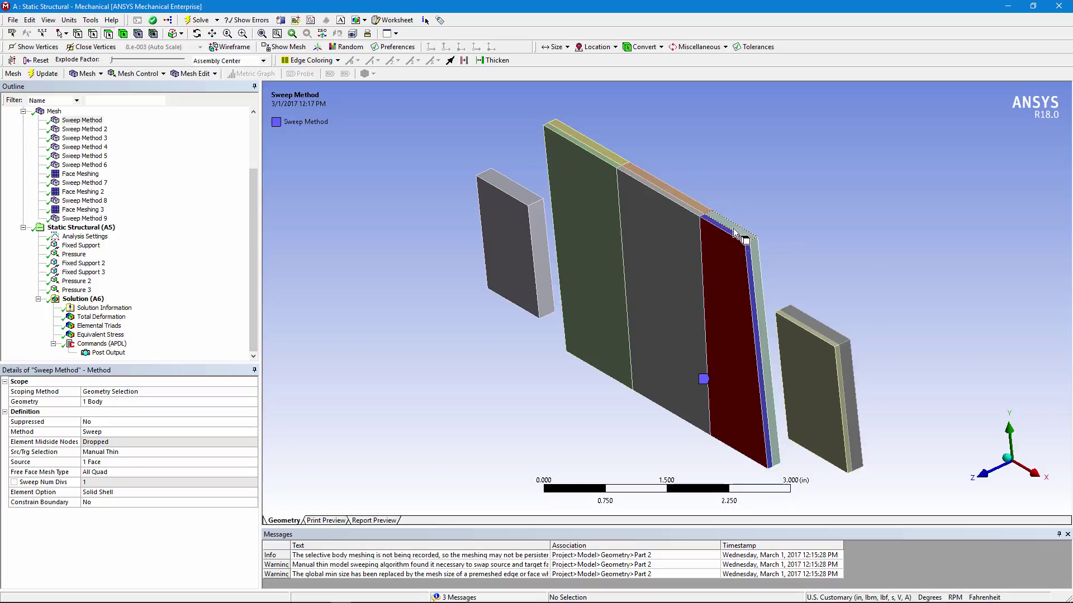
left_click(54, 112)
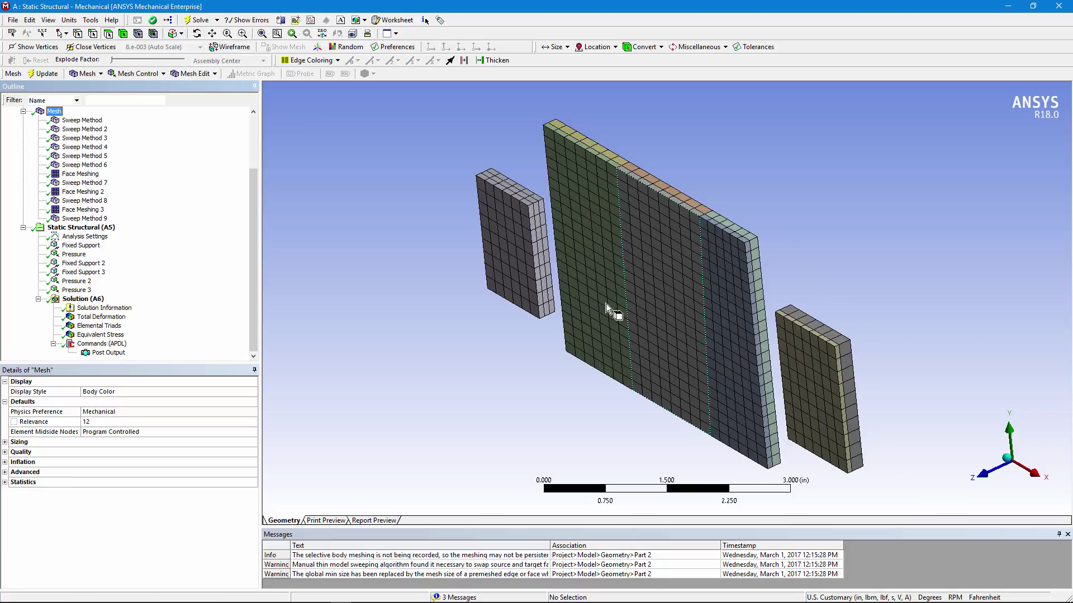
left_click(85, 121)
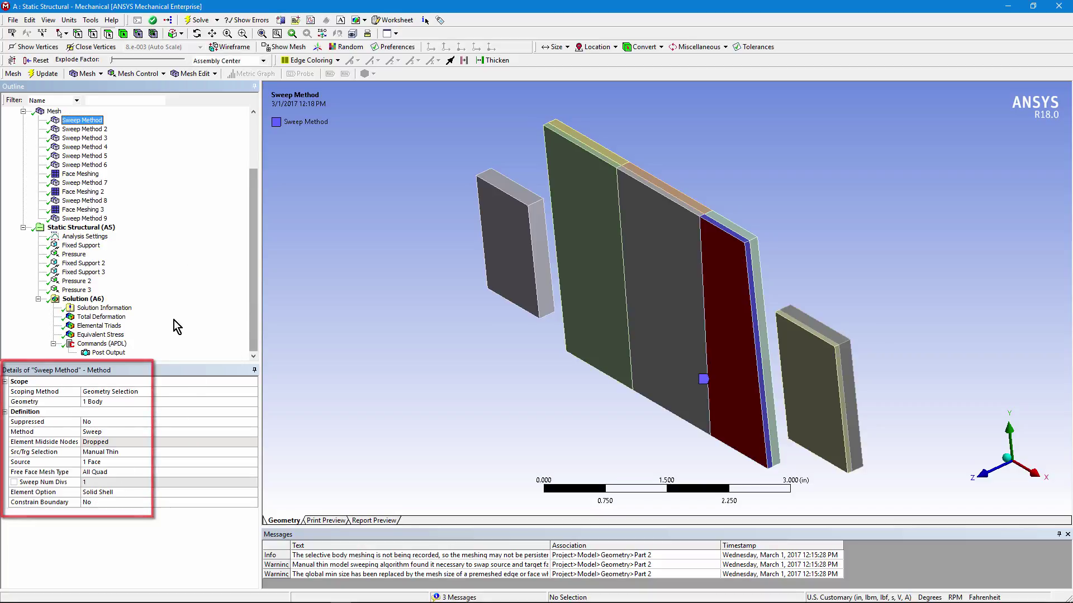
left_click(110, 300)
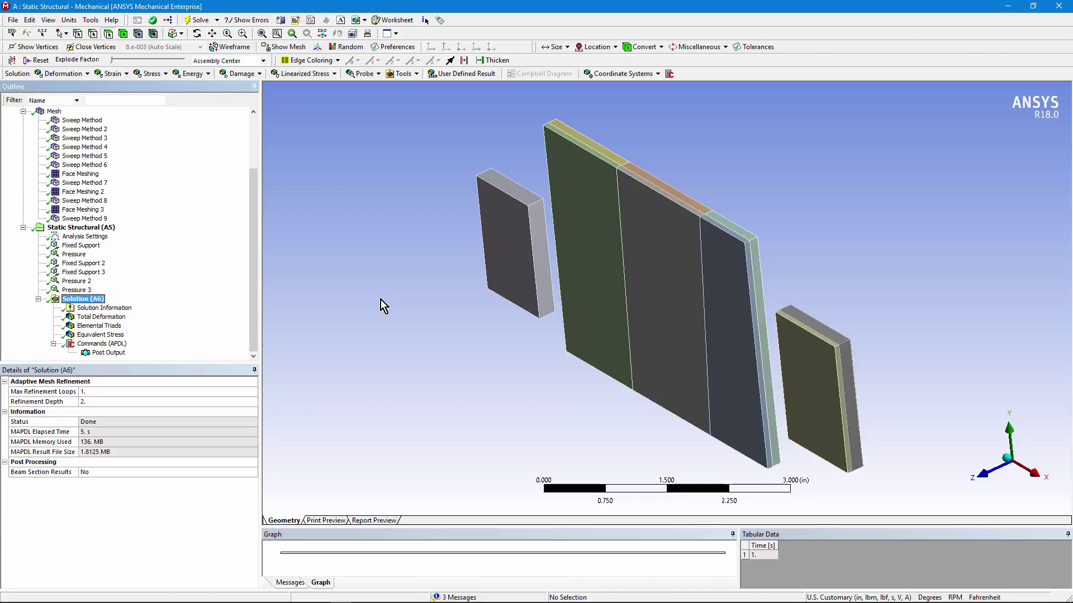
left_click(81, 120)
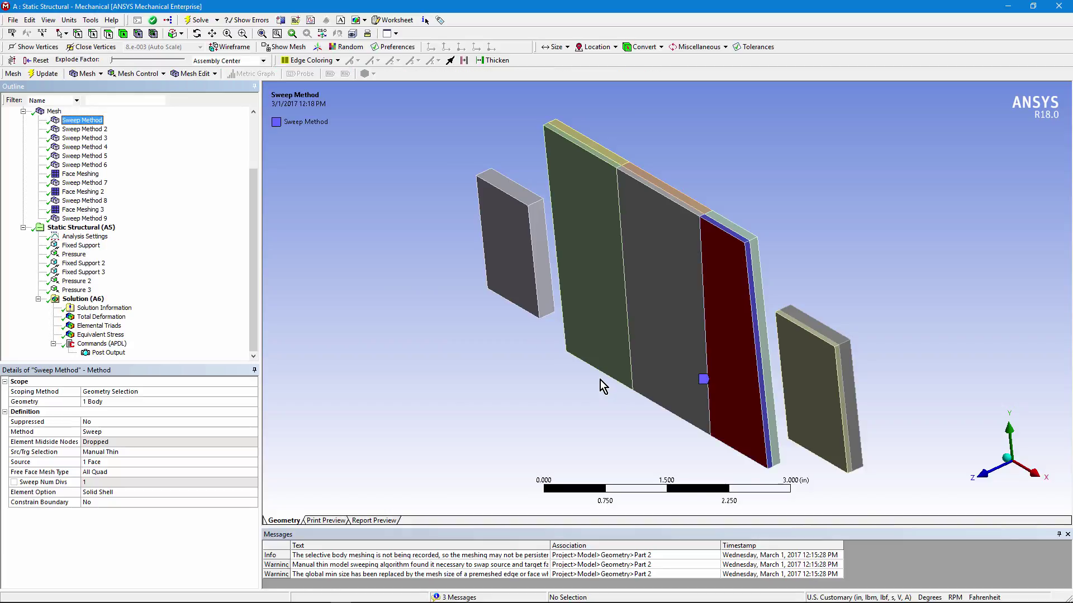
Display the brick mesh of all three plates and rotate it to view another side
left_click(54, 111)
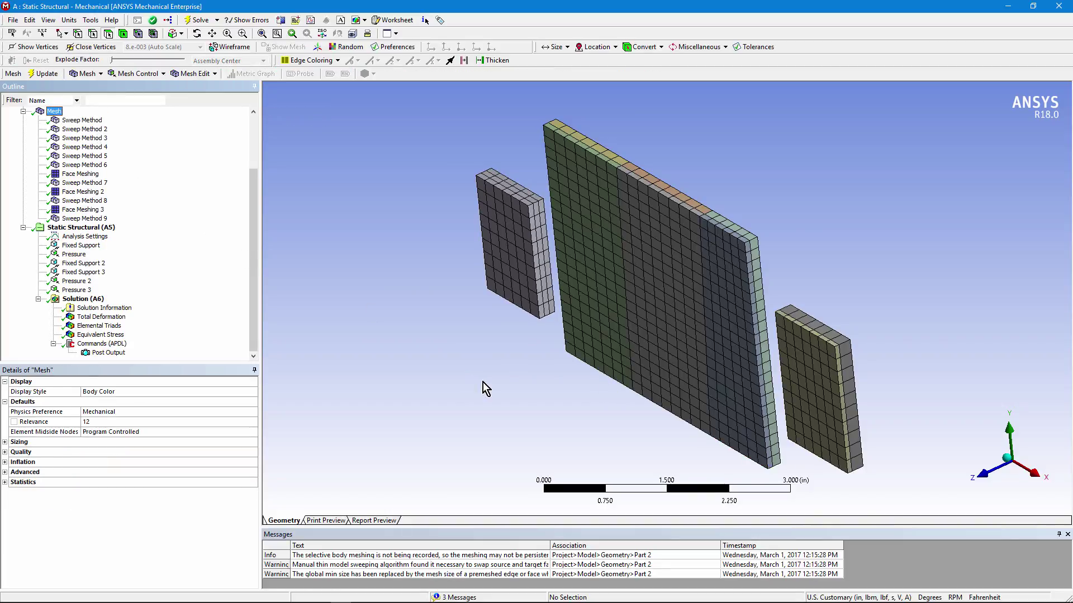
middle_click_drag(482, 388, 545, 320)
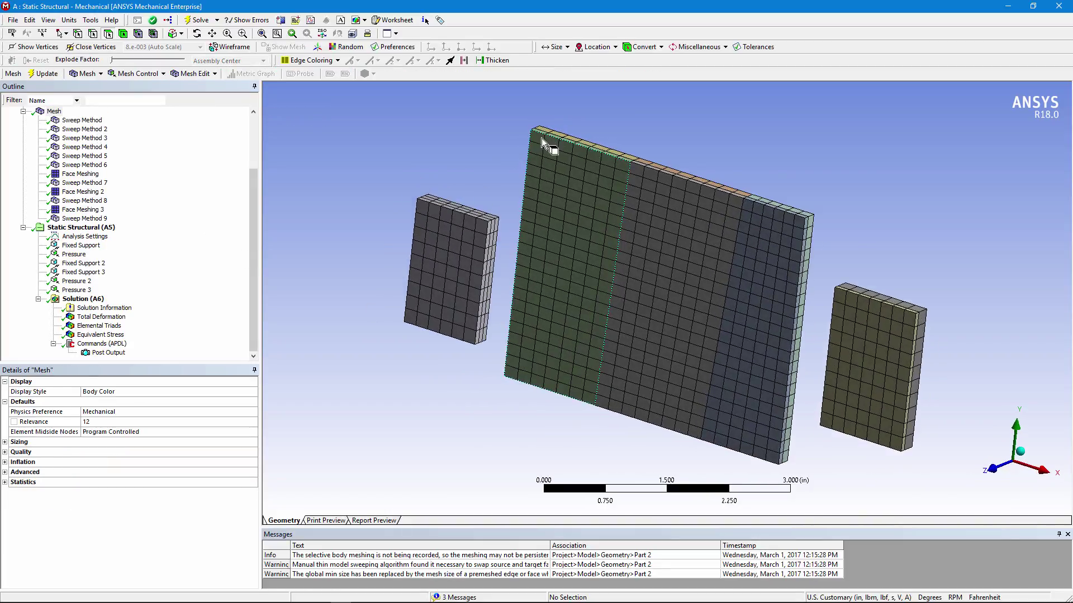
middle_click_drag(543, 139, 581, 151)
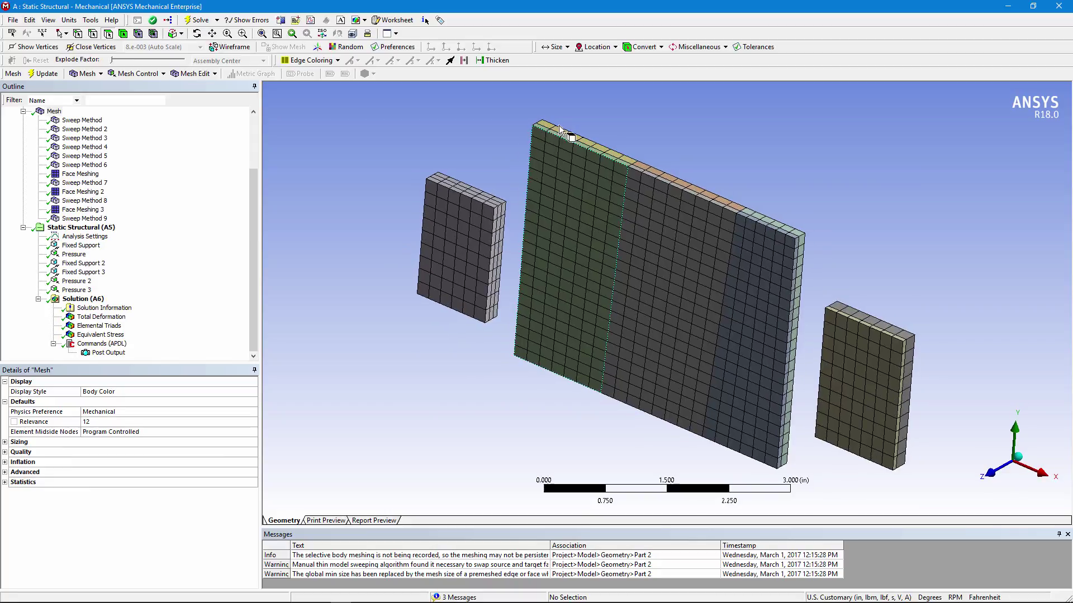